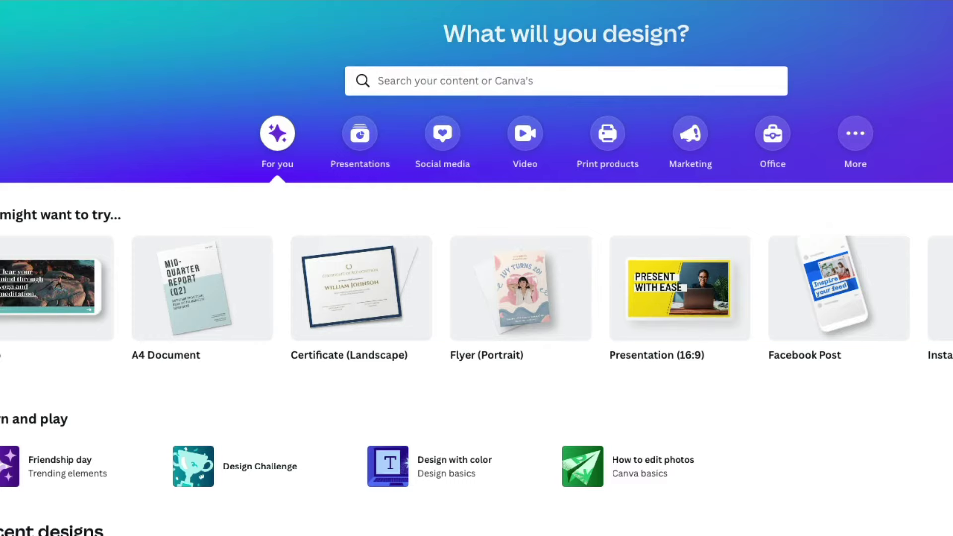
Search Canva for 'certificate of appreciation' templates and scroll through the results
{"action": "left_click", "coordinate": [607, 82]}
{"action": "type", "text": "certificate of"}
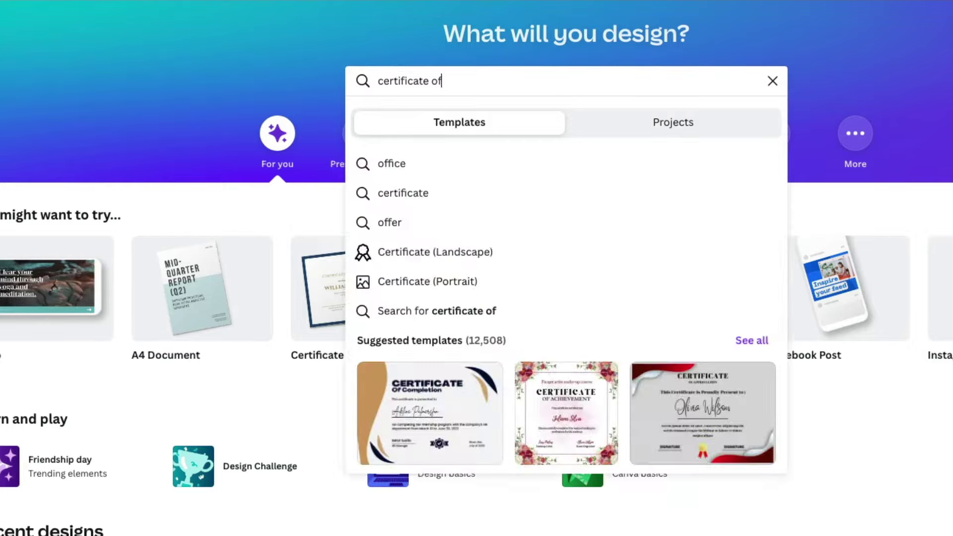
{"action": "type", "text": " a"}
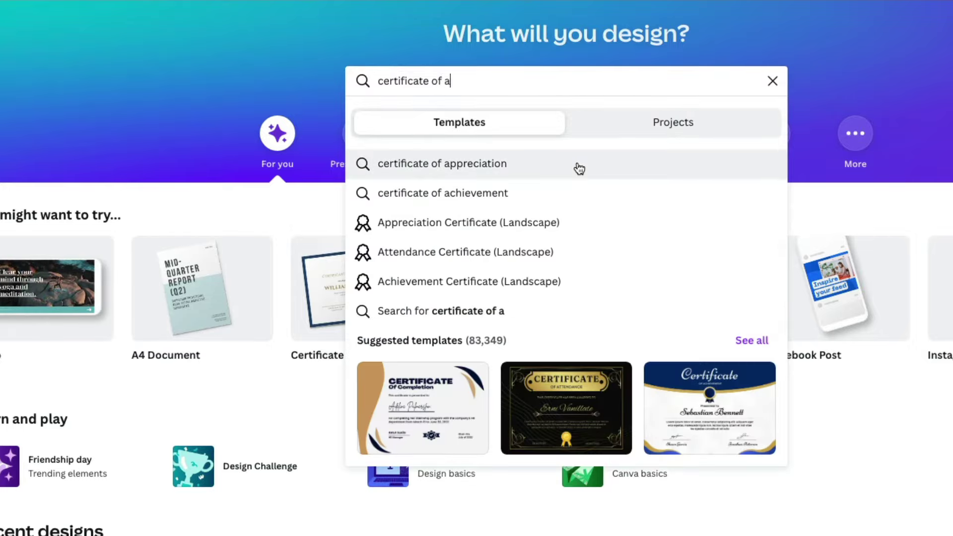
{"action": "left_click", "coordinate": [574, 166]}
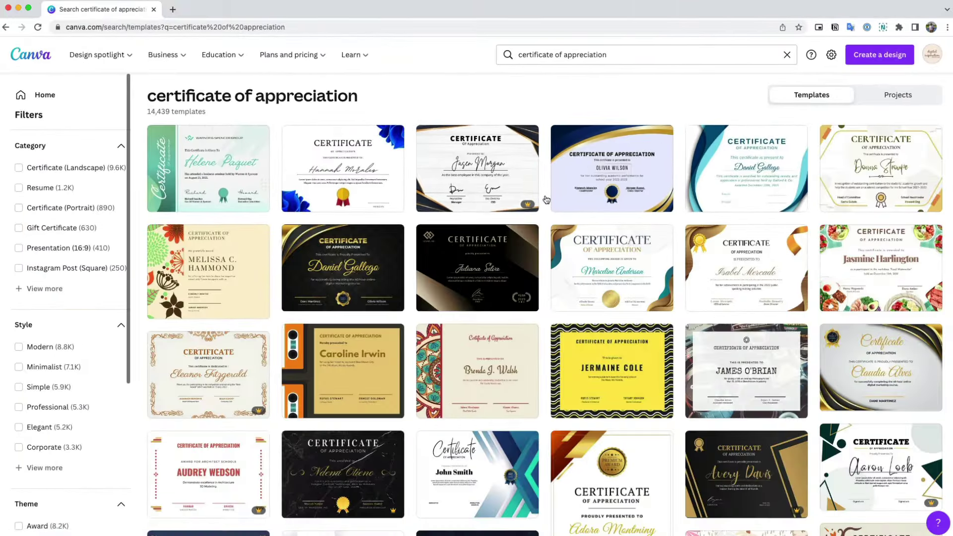
{"action": "scroll", "coordinate": [705, 304], "scroll_direction": "down", "scroll_amount": 5}
{"action": "scroll", "coordinate": [705, 304], "scroll_direction": "down", "scroll_amount": 15}
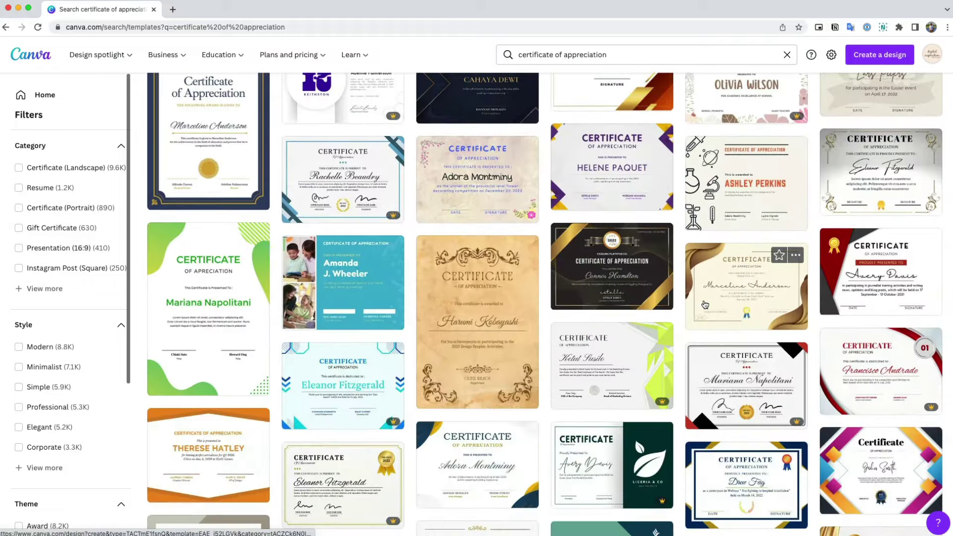
{"action": "scroll", "coordinate": [705, 305], "scroll_direction": "down", "scroll_amount": 15}
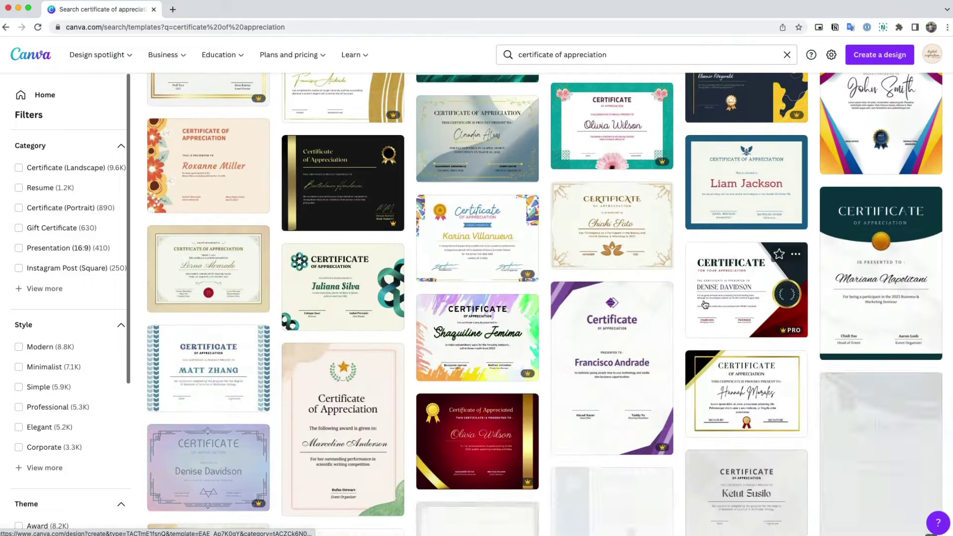
{"action": "scroll", "coordinate": [704, 303], "scroll_direction": "down", "scroll_amount": 1}
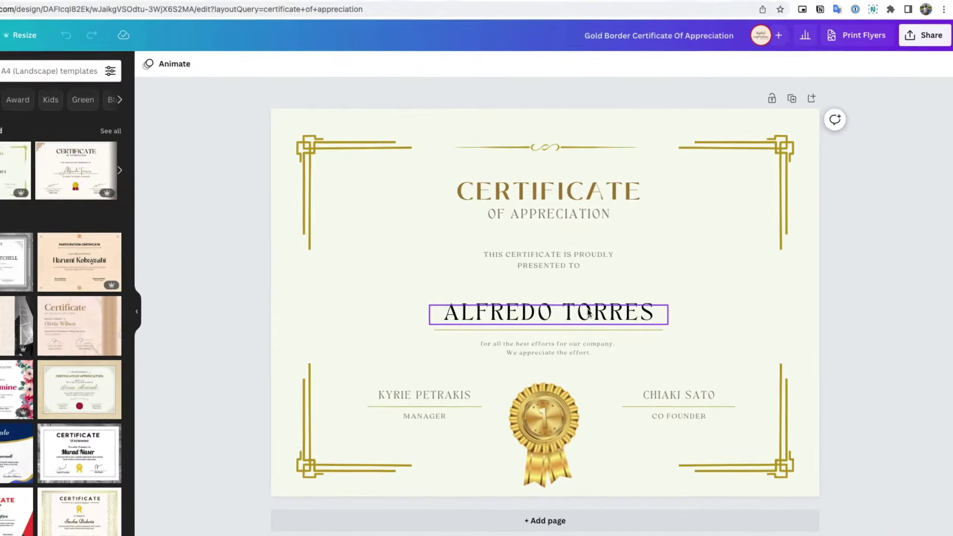
Delete the sample recipient name from the gold-border certificate template
{"action": "left_click", "coordinate": [624, 303]}
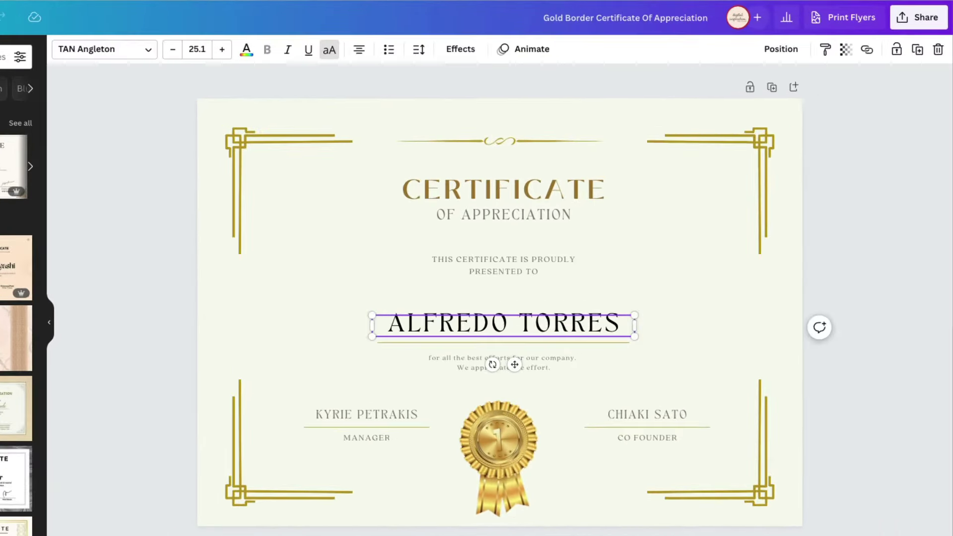
{"action": "key", "text": "Delete"}
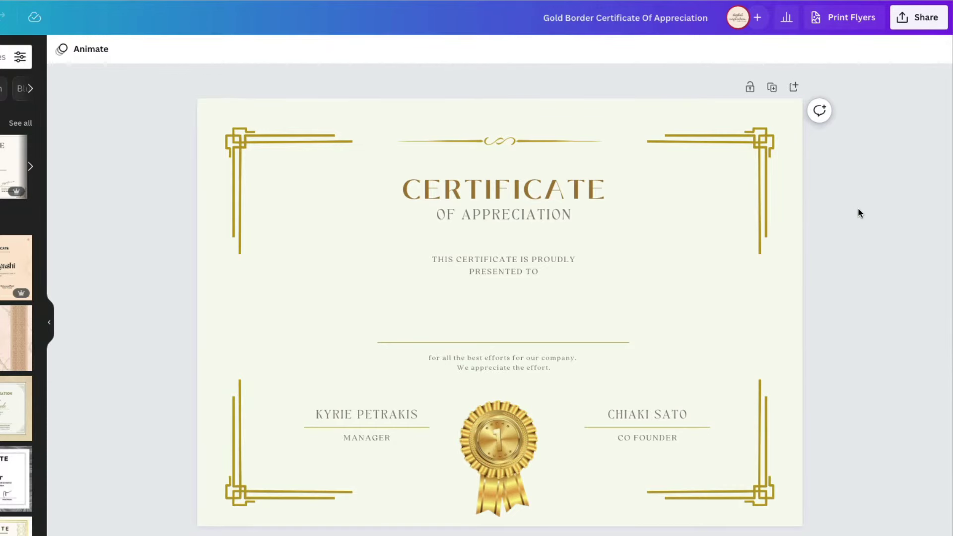
Download the certificate as a PNG file saved as 'Certificate Image'
{"action": "left_click", "coordinate": [922, 18]}
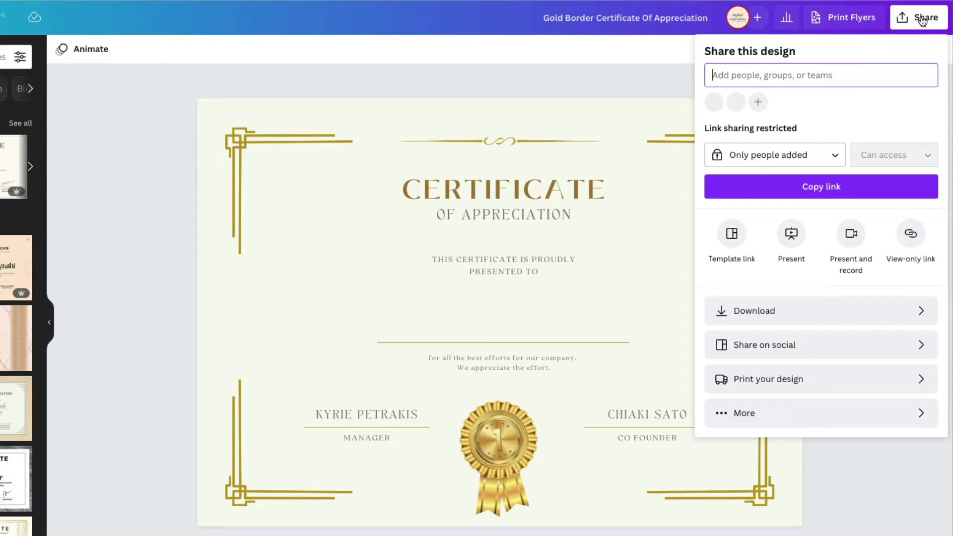
{"action": "left_click", "coordinate": [819, 313]}
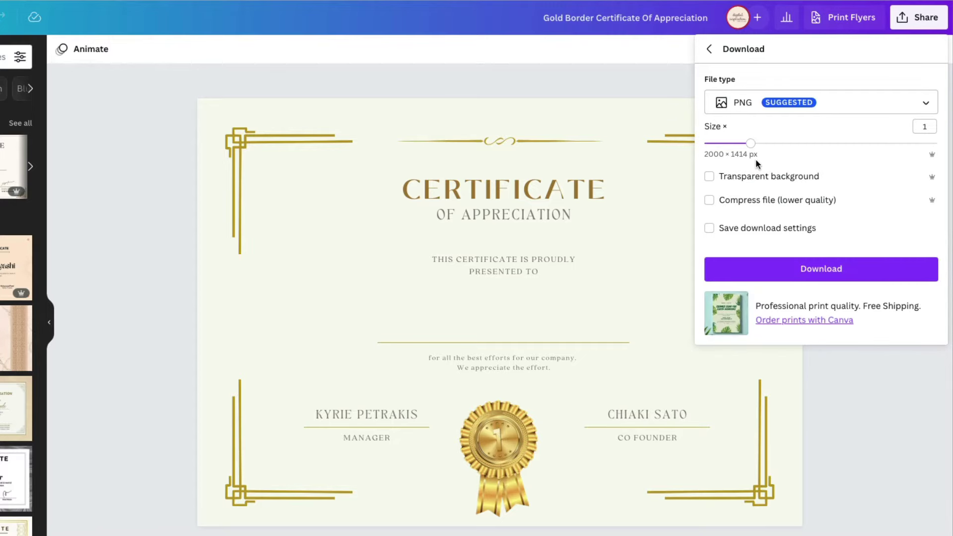
{"action": "left_click", "coordinate": [826, 270]}
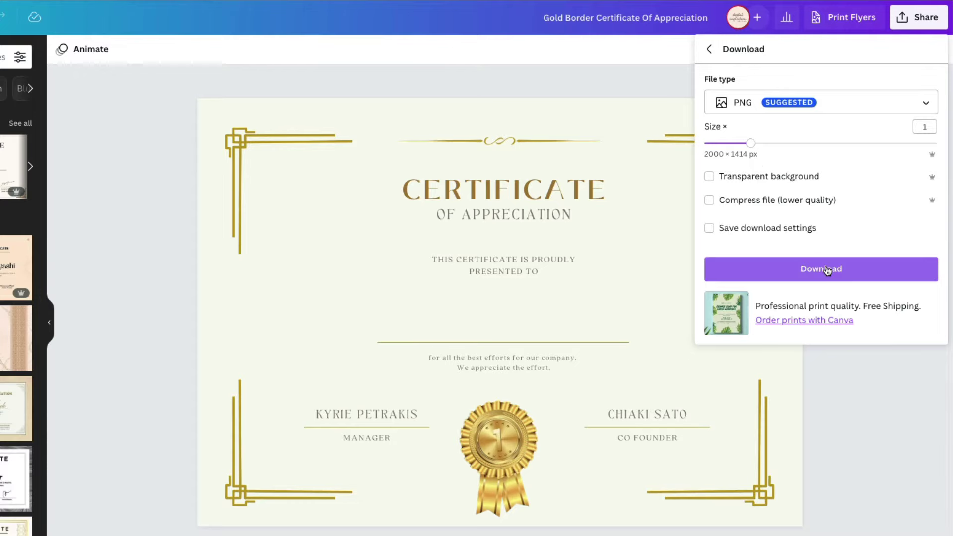
{"action": "left_click", "coordinate": [826, 271]}
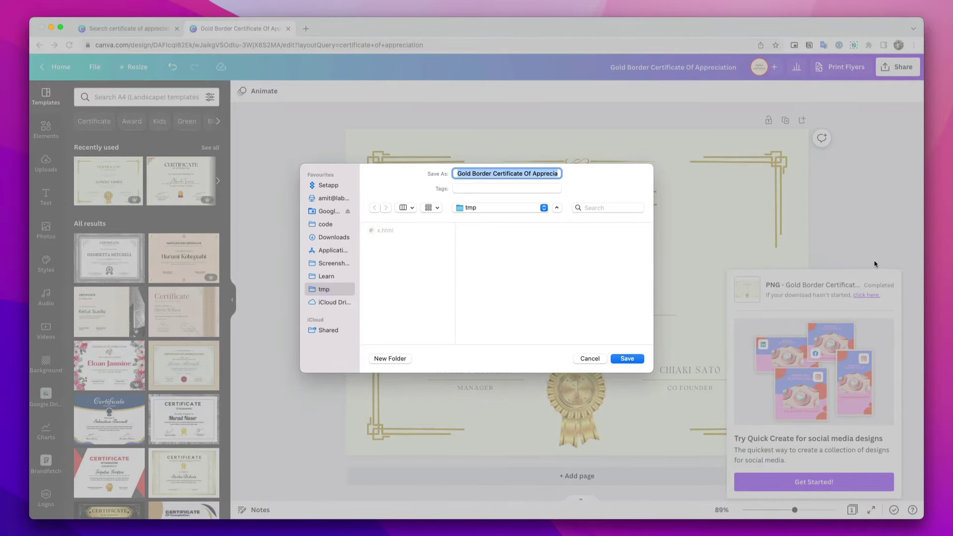
{"action": "type", "text": "Certificate Image"}
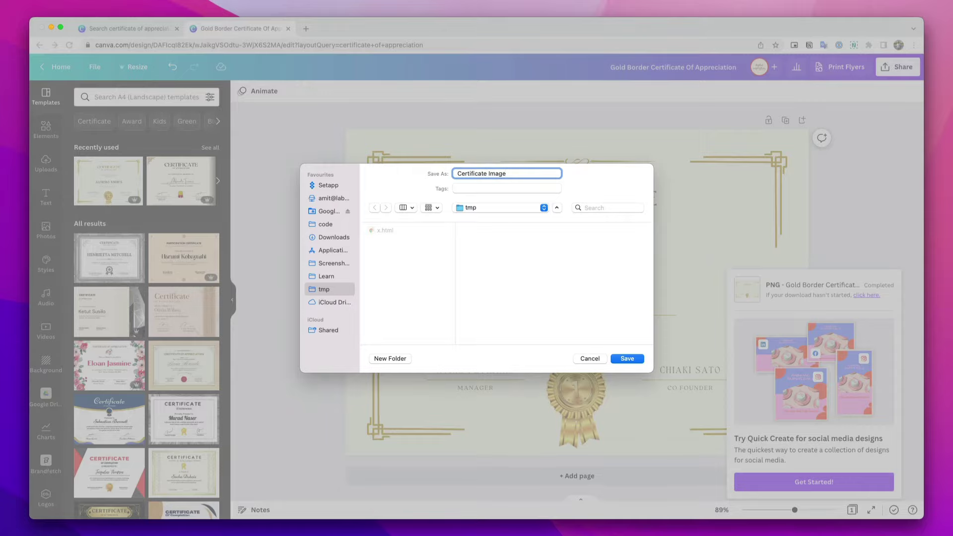
{"action": "left_click", "coordinate": [631, 364]}
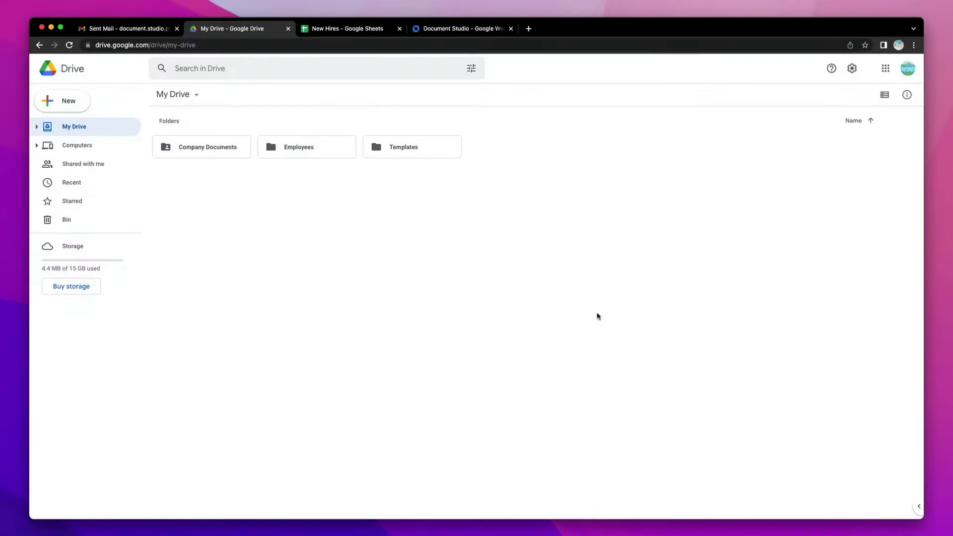
Create a blank Google Slides presentation and give its slide the Blank layout
{"action": "left_click", "coordinate": [77, 101]}
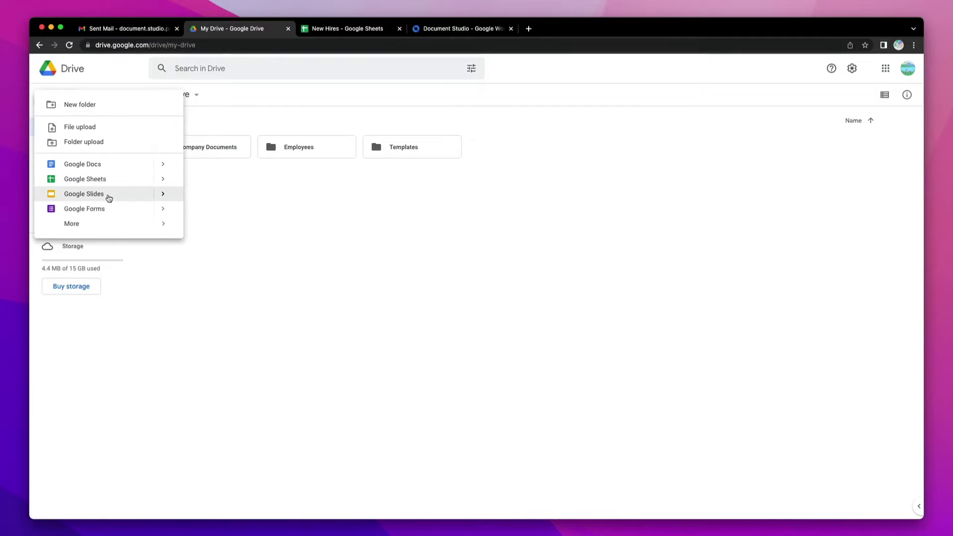
{"action": "mouse_move", "coordinate": [164, 195]}
{"action": "left_click", "coordinate": [228, 201]}
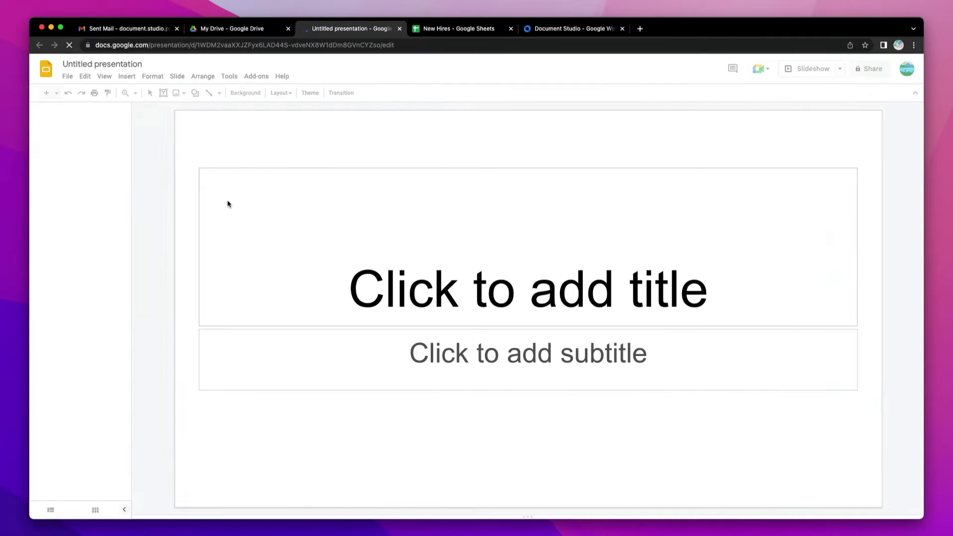
{"action": "left_click", "coordinate": [298, 93]}
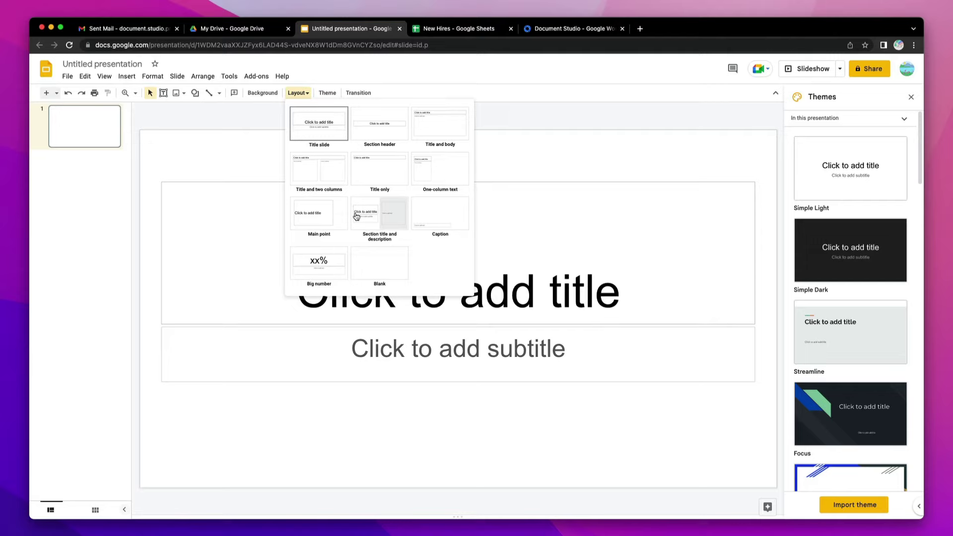
{"action": "left_click", "coordinate": [370, 260]}
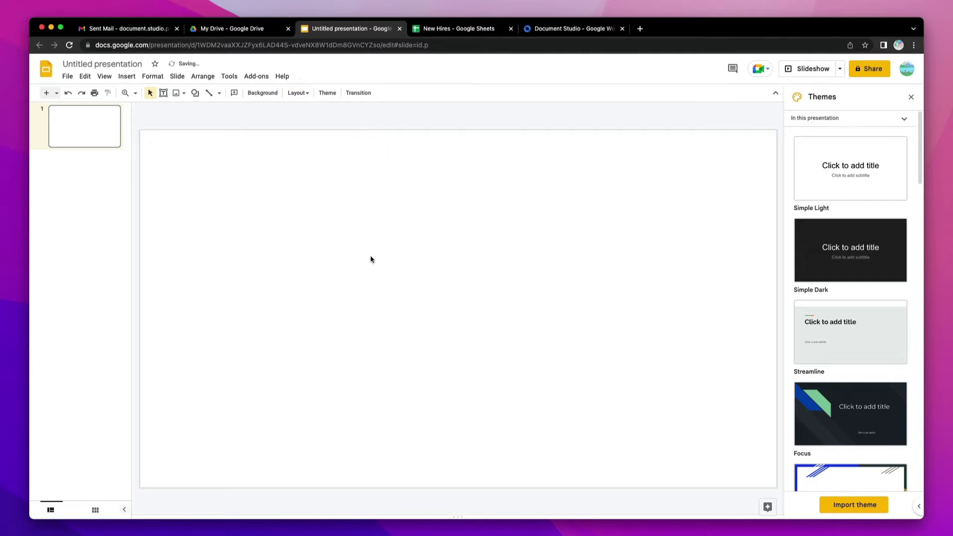
Set the page size to a custom 2000 × 1414 pixels
{"action": "left_click", "coordinate": [67, 77]}
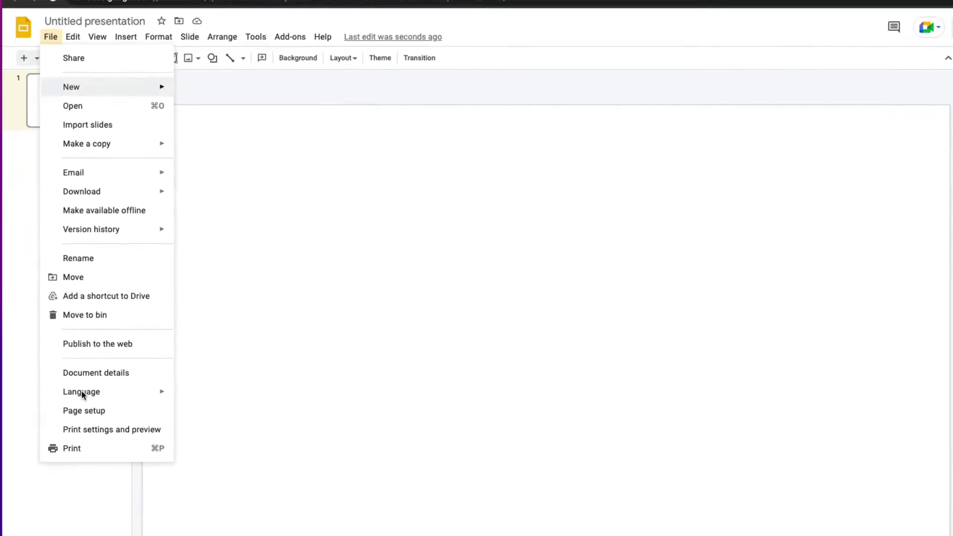
{"action": "left_click", "coordinate": [94, 370]}
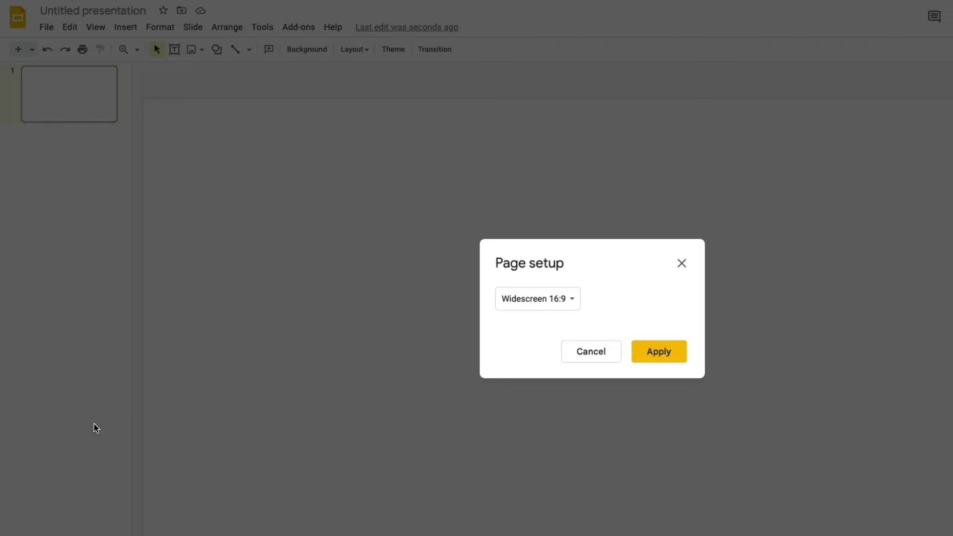
{"action": "left_click", "coordinate": [546, 300]}
{"action": "left_click", "coordinate": [549, 338]}
{"action": "left_click", "coordinate": [663, 337]}
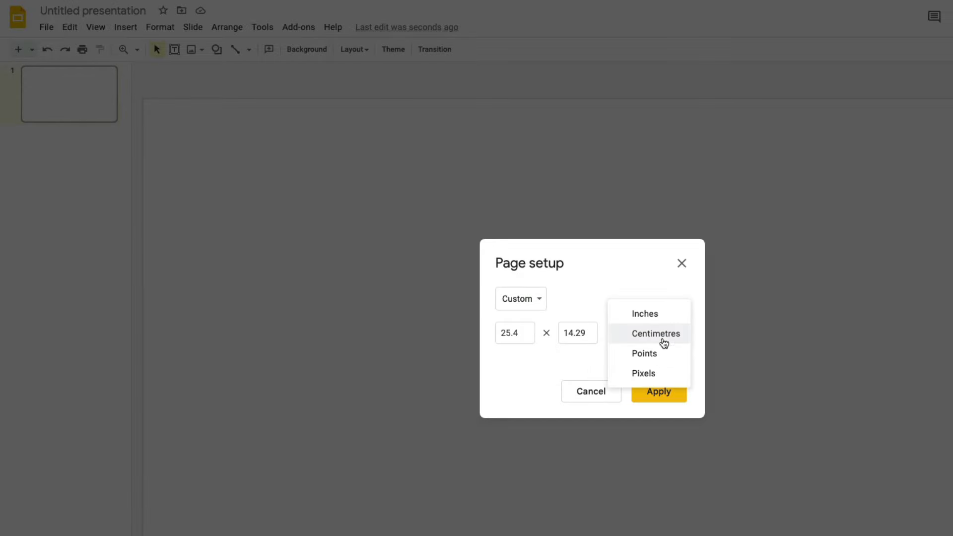
{"action": "left_click", "coordinate": [661, 373]}
{"action": "double_click", "coordinate": [513, 330]}
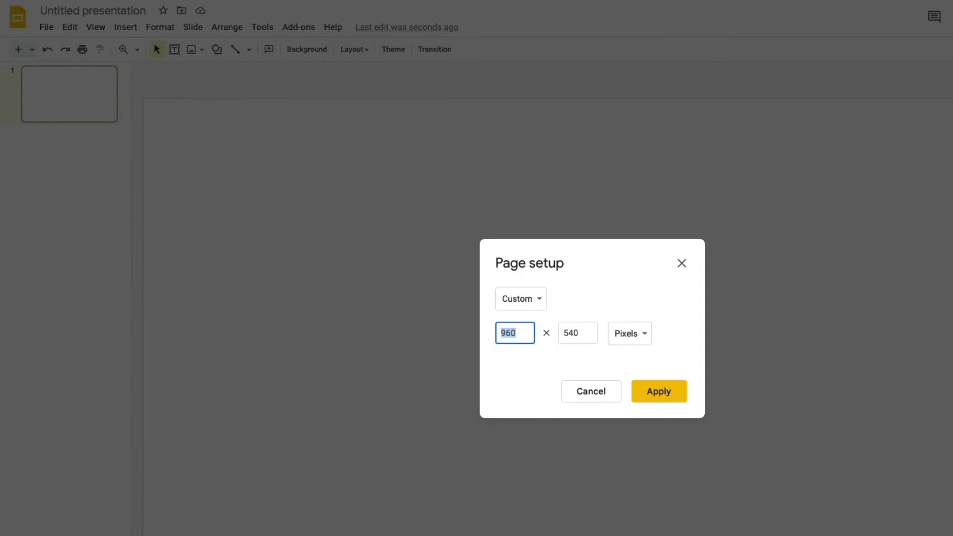
{"action": "type", "text": "2000"}
{"action": "key", "text": "Tab"}
{"action": "type", "text": "1414"}
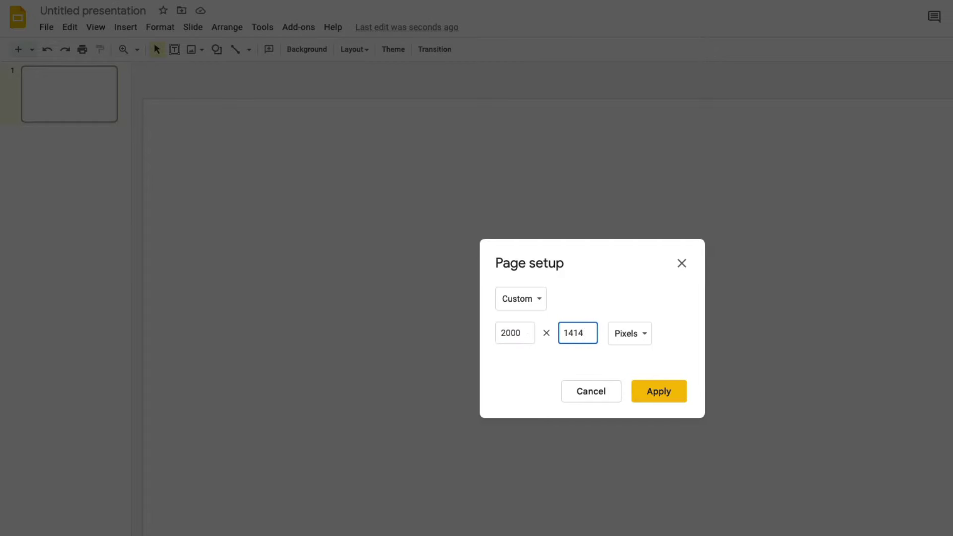
{"action": "left_click", "coordinate": [658, 395]}
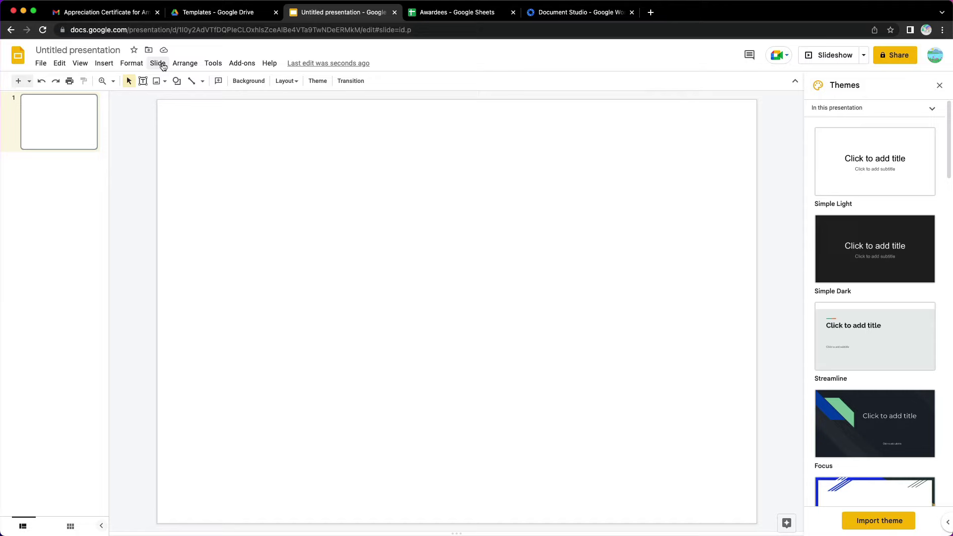
Upload Certificate Image.png from the computer and apply it as the slide background
{"action": "left_click", "coordinate": [157, 63]}
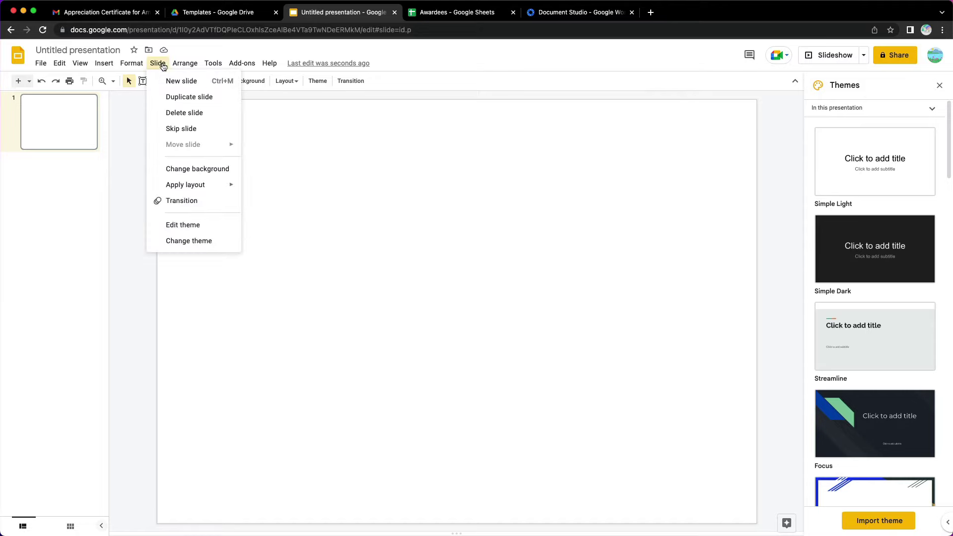
{"action": "left_click", "coordinate": [198, 170]}
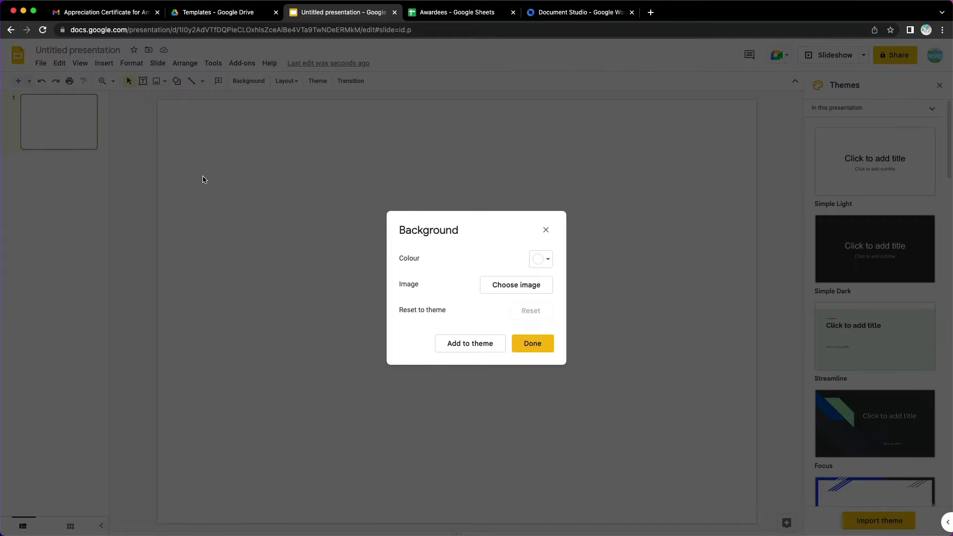
{"action": "left_click", "coordinate": [530, 287]}
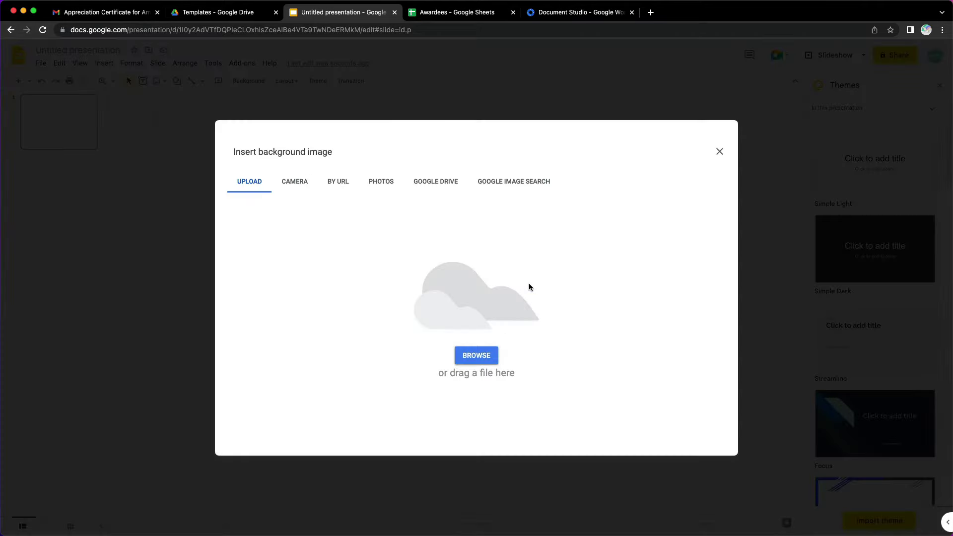
{"action": "left_click", "coordinate": [476, 356]}
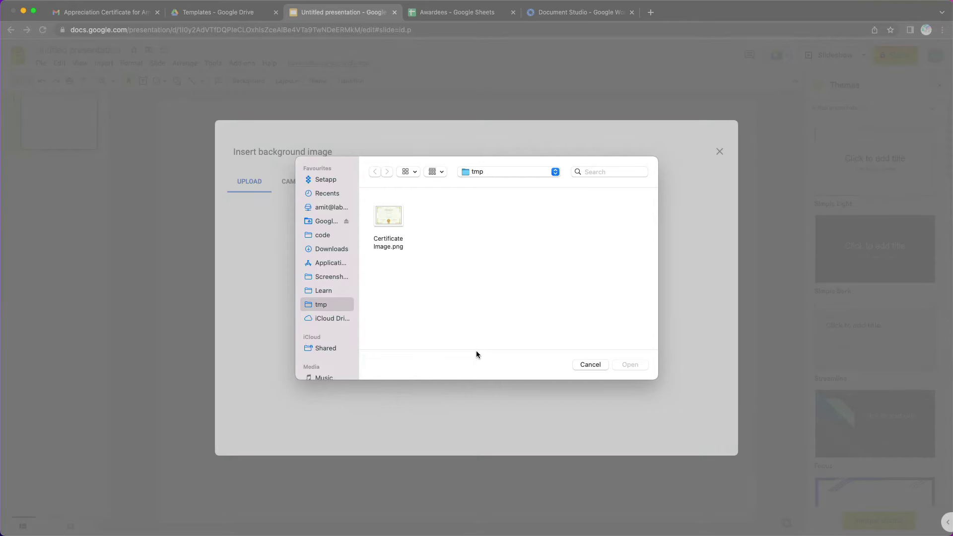
{"action": "left_click", "coordinate": [390, 214]}
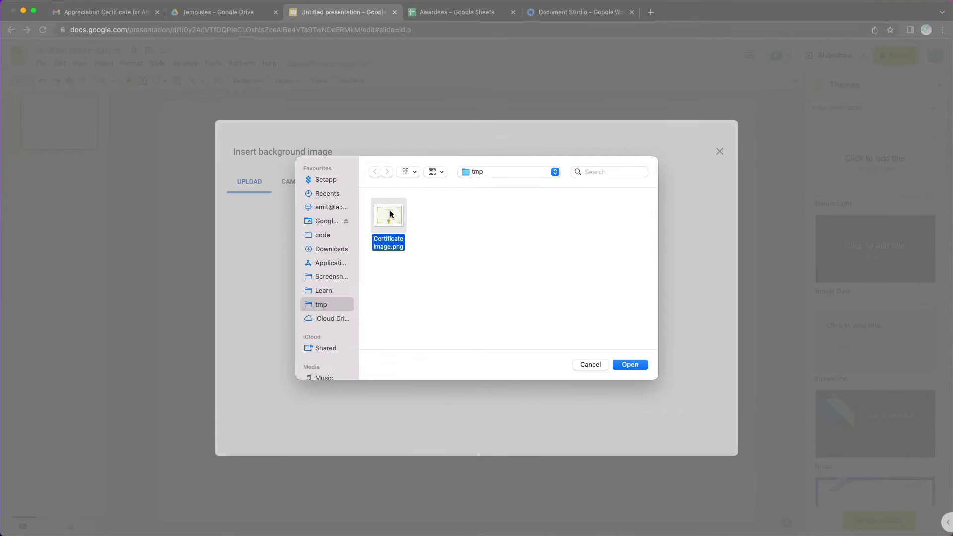
{"action": "left_click", "coordinate": [630, 364]}
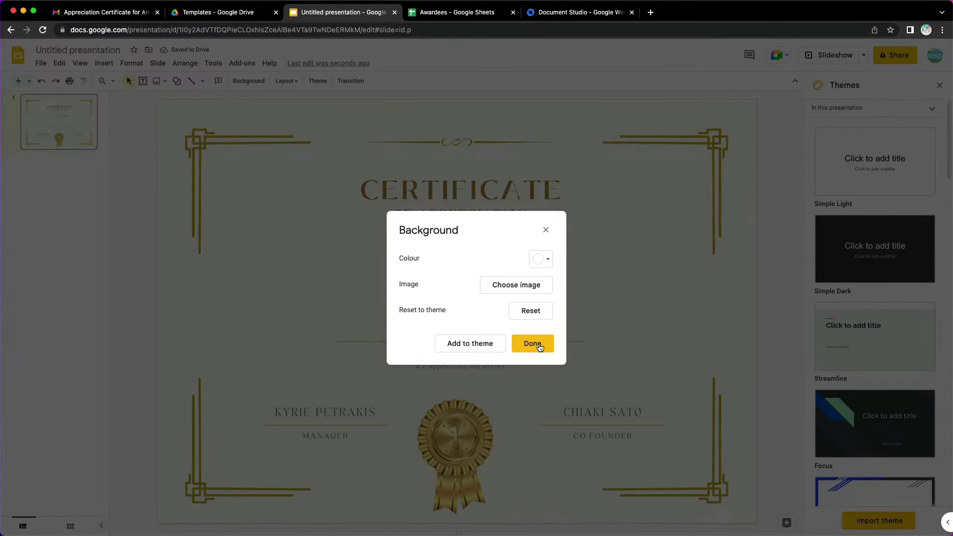
{"action": "left_click", "coordinate": [532, 344]}
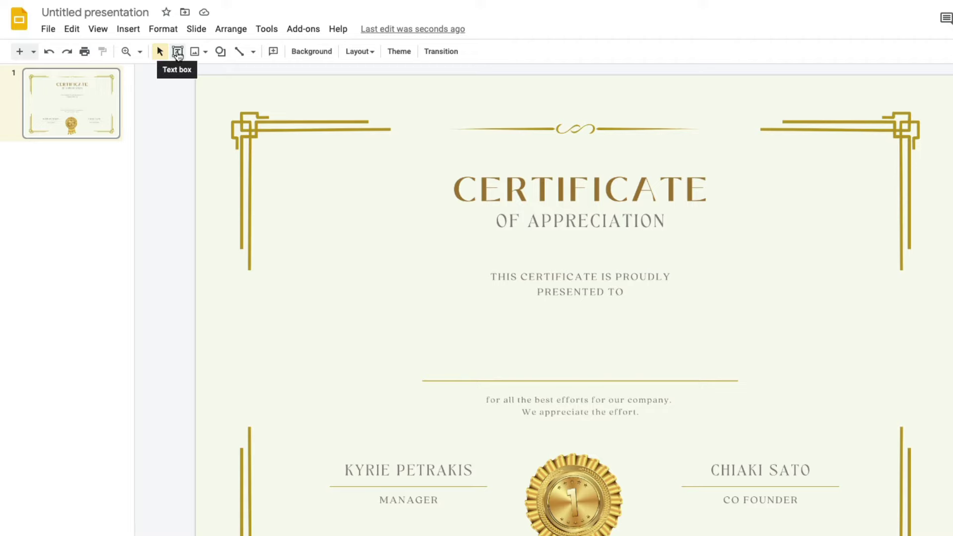
Draw a text box below PRESENTED TO, set it to Do not autofit, and make it taller
{"action": "left_click", "coordinate": [176, 52]}
{"action": "left_click_drag", "start_coordinate": [420, 323], "coordinate": [731, 368]}
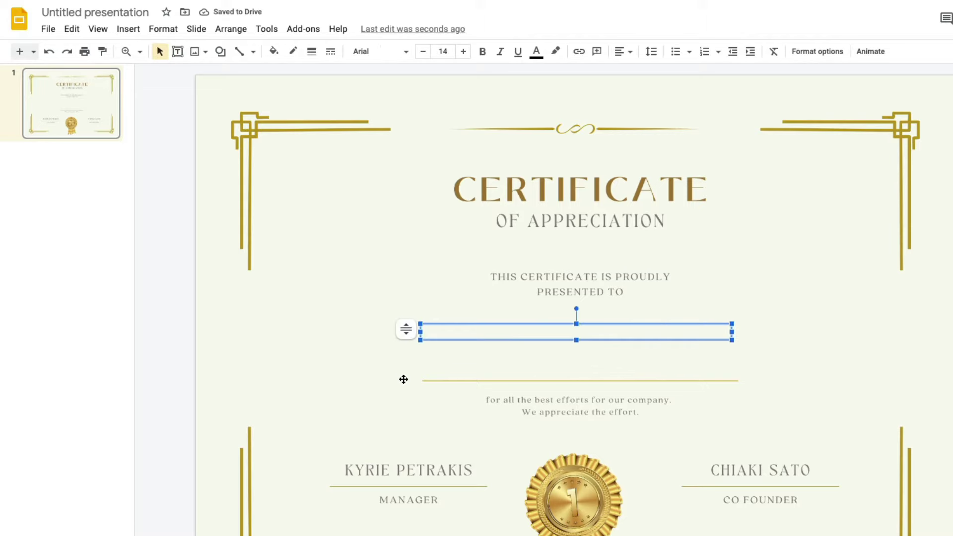
{"action": "left_click", "coordinate": [406, 331]}
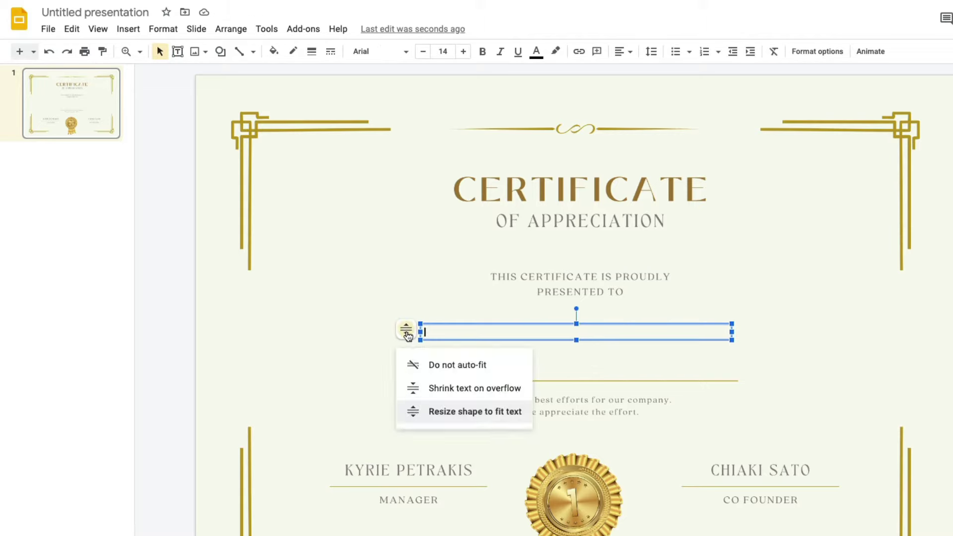
{"action": "left_click", "coordinate": [487, 366]}
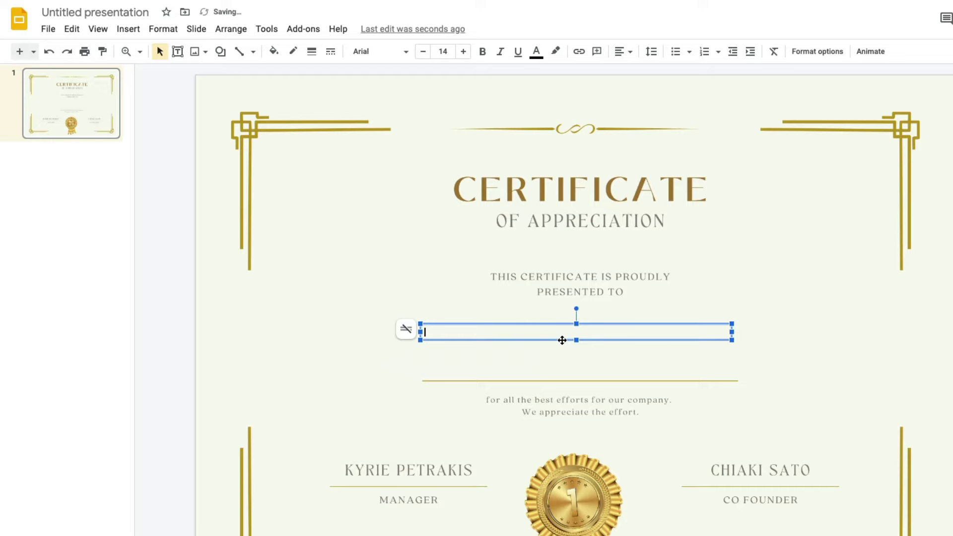
{"action": "left_click_drag", "start_coordinate": [577, 341], "coordinate": [575, 375]}
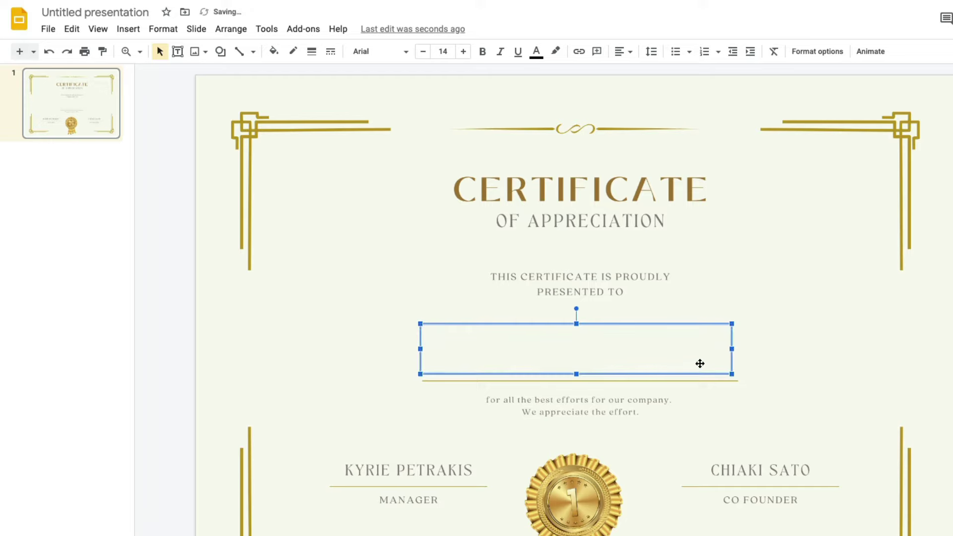
Stretch the text box to the gold line and type {{ Employee Name }} in it
{"action": "left_click_drag", "start_coordinate": [732, 349], "coordinate": [740, 350]}
{"action": "left_click", "coordinate": [630, 348]}
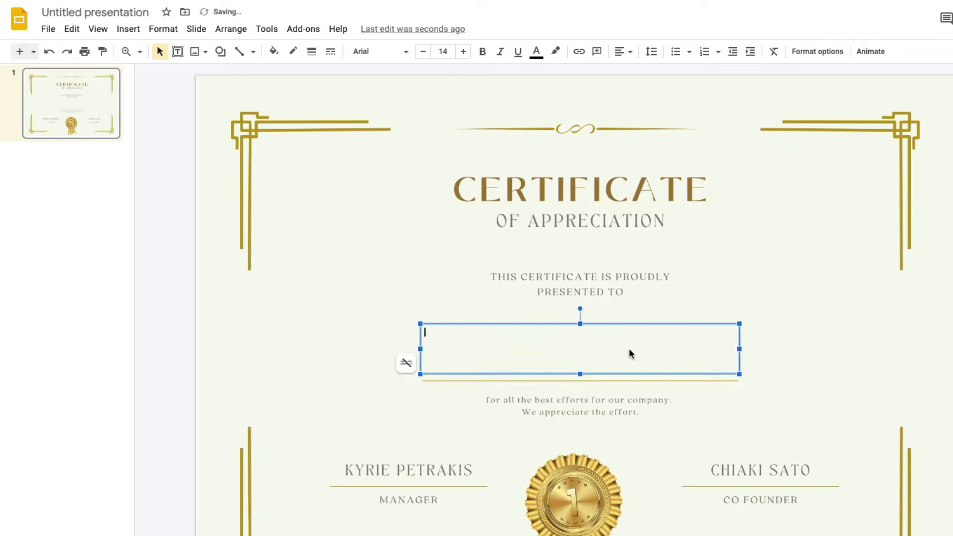
{"action": "type", "text": "{{ Employee Name }}"}
Format the placeholder in Herr Von Muellerhoff at size 60
{"action": "key", "text": "ctrl+a"}
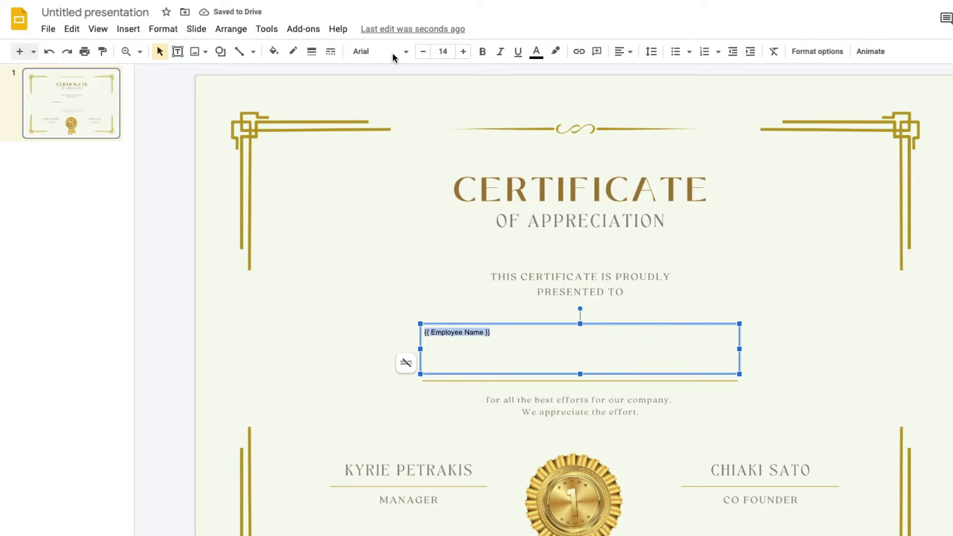
{"action": "left_click", "coordinate": [394, 53]}
{"action": "left_click", "coordinate": [429, 387]}
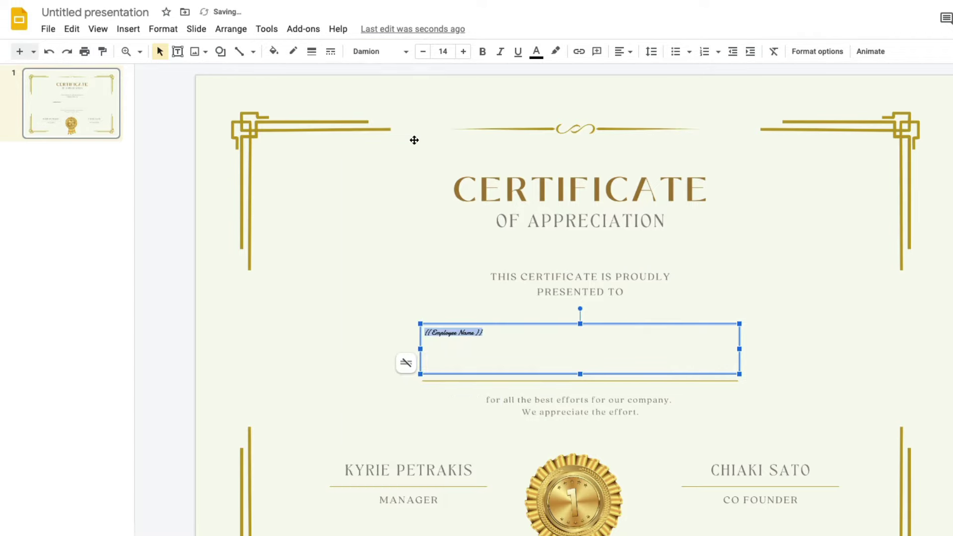
{"action": "left_click", "coordinate": [443, 51]}
{"action": "left_click", "coordinate": [443, 334]}
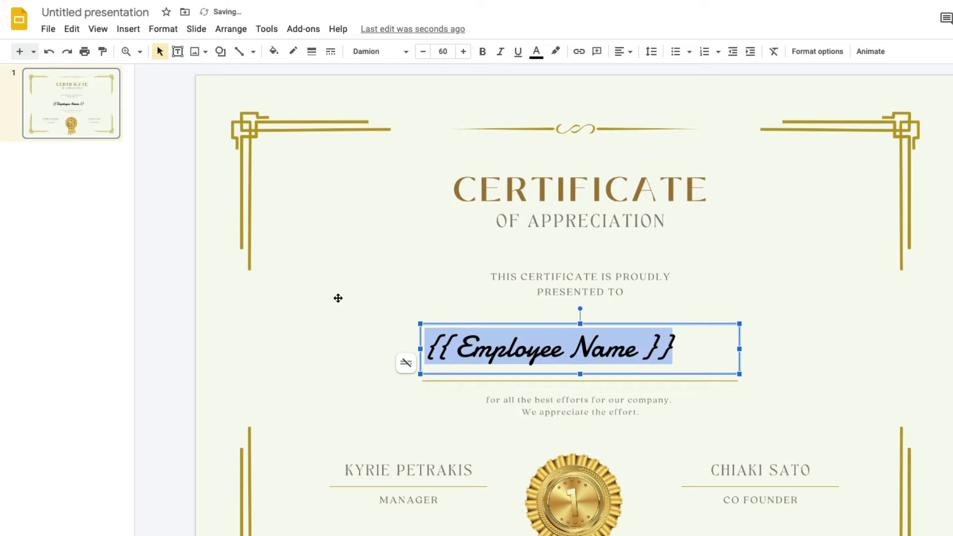
{"action": "left_click", "coordinate": [379, 53]}
{"action": "left_click", "coordinate": [423, 468]}
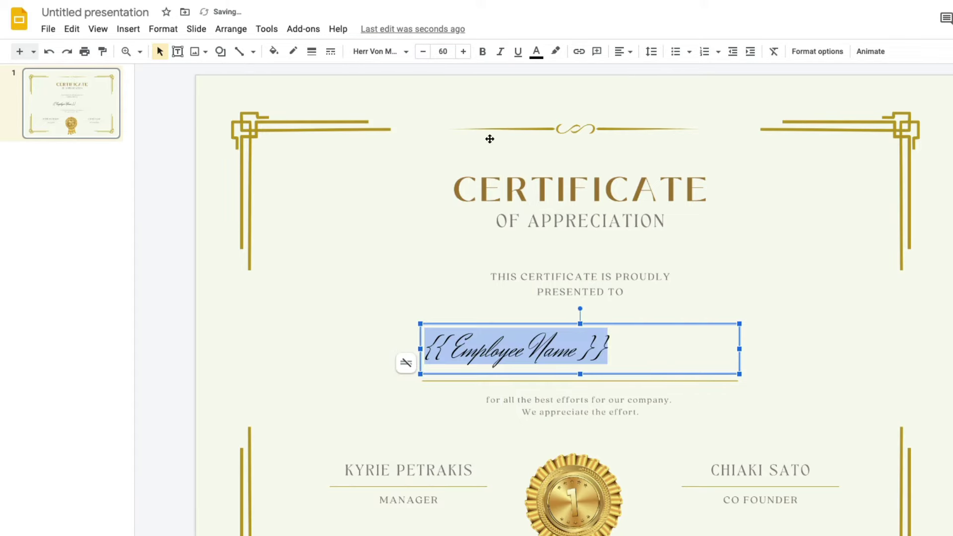
Center the placeholder horizontally and vertically and enlarge it to size 72
{"action": "left_click", "coordinate": [630, 51]}
{"action": "left_click", "coordinate": [640, 70]}
{"action": "left_click", "coordinate": [631, 55]}
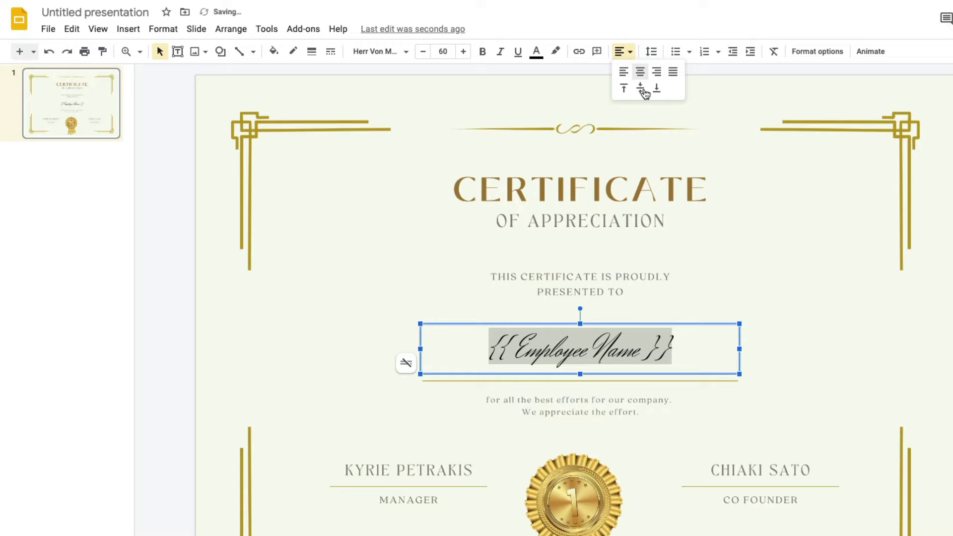
{"action": "left_click", "coordinate": [642, 90]}
{"action": "left_click", "coordinate": [834, 321]}
{"action": "triple_click", "coordinate": [626, 353]}
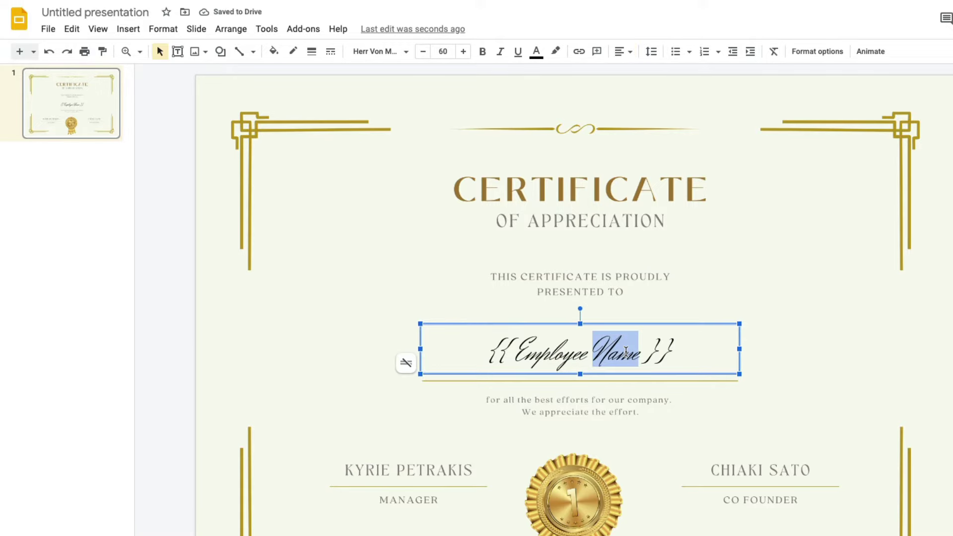
{"action": "left_click", "coordinate": [443, 51]}
{"action": "left_click", "coordinate": [443, 353]}
{"action": "left_click", "coordinate": [840, 332]}
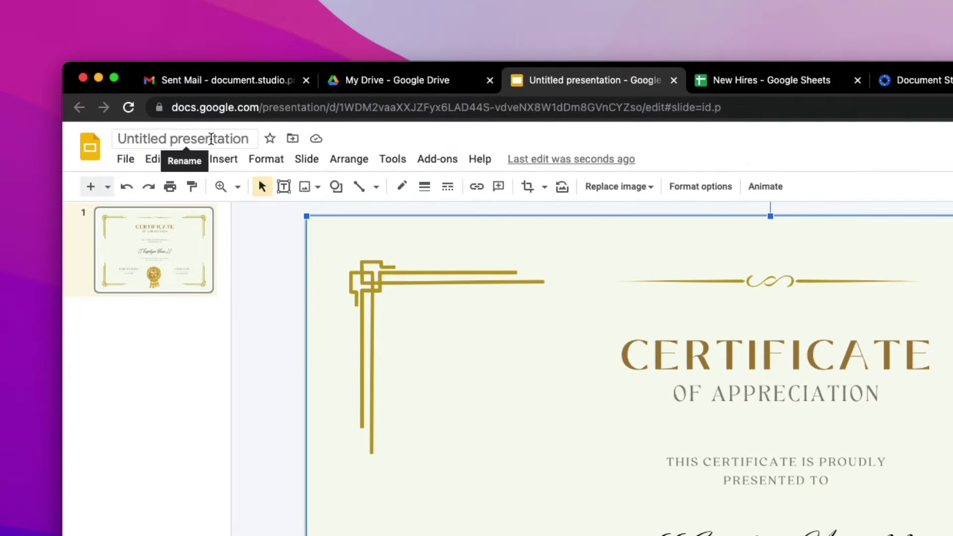
Rename the presentation to 'Certificate Template'
{"action": "left_click", "coordinate": [197, 144]}
{"action": "type", "text": "Certificate Template"}
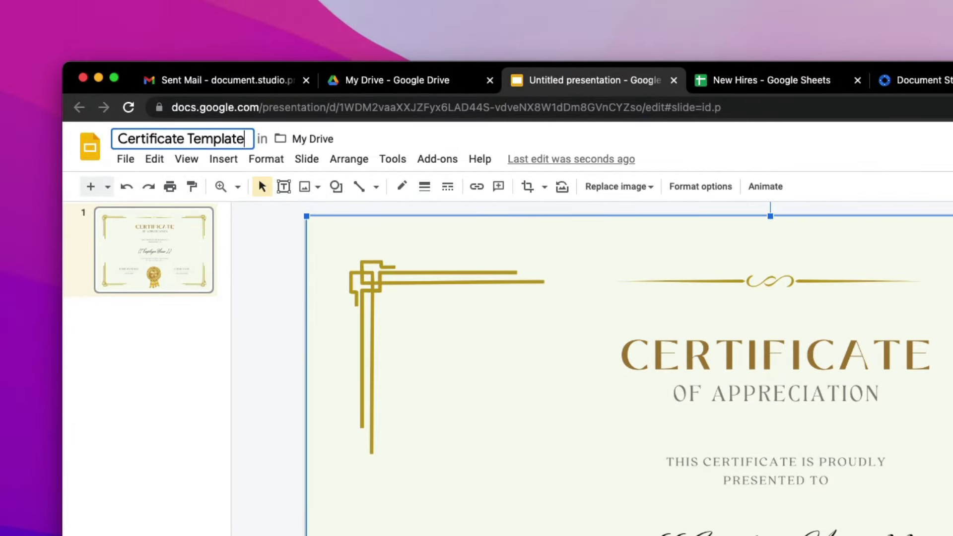
{"action": "key", "text": "Return"}
Move the presentation into the Templates folder
{"action": "left_click", "coordinate": [288, 139]}
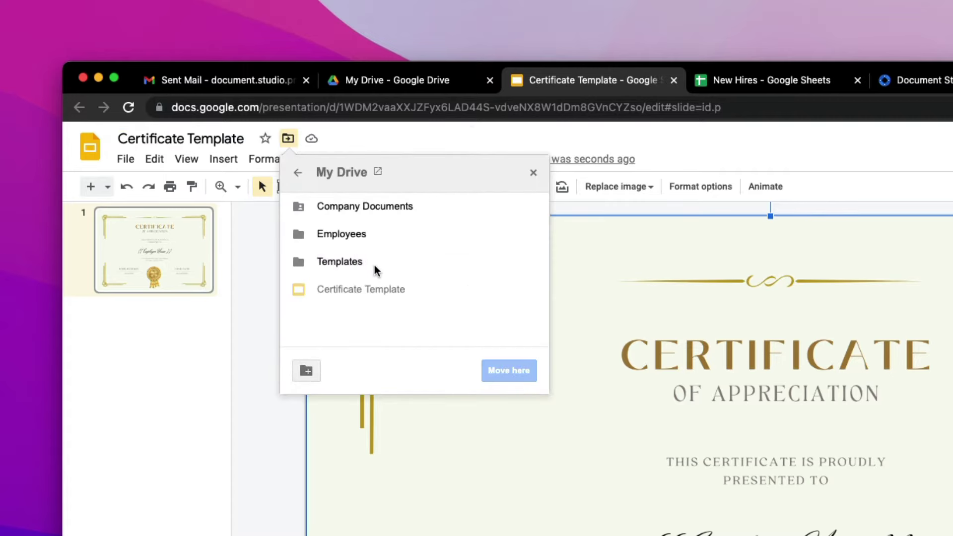
{"action": "left_click", "coordinate": [488, 255]}
{"action": "left_click", "coordinate": [511, 371]}
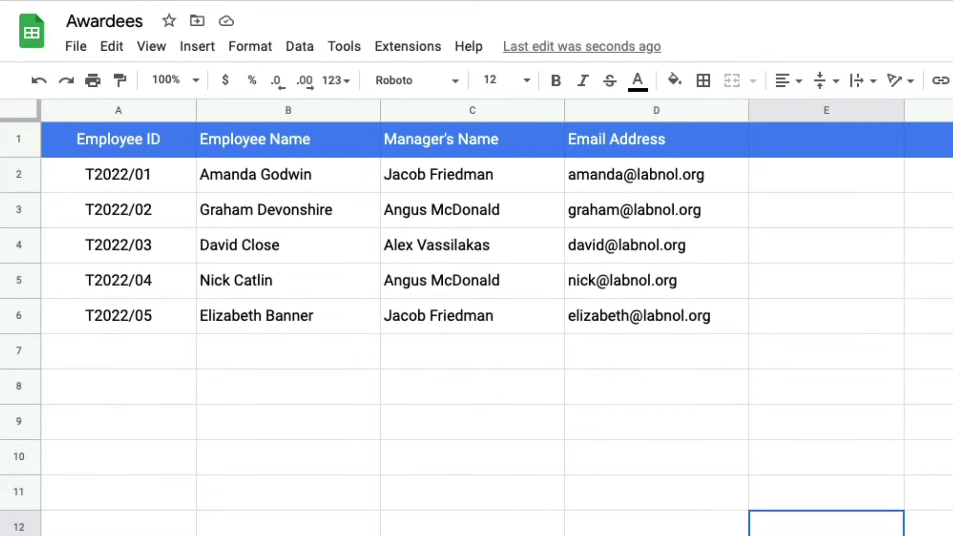
Launch Document Studio from the Extensions menu on the Awardees sheet
{"action": "left_click", "coordinate": [316, 107]}
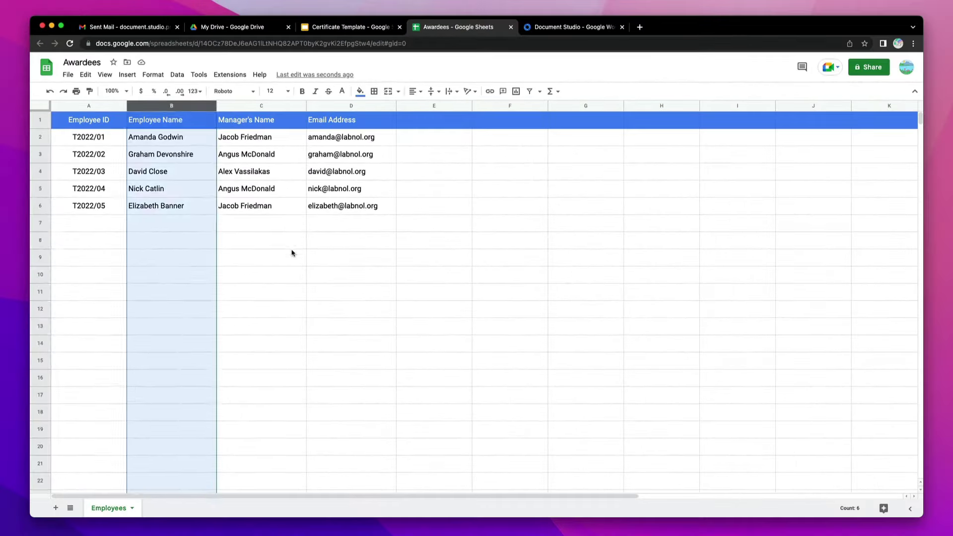
{"action": "left_click", "coordinate": [534, 420]}
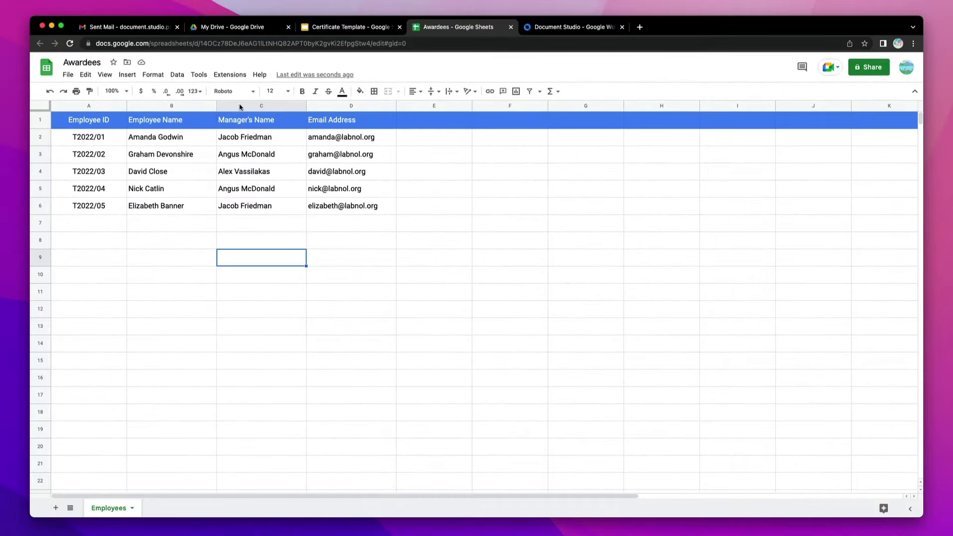
{"action": "left_click", "coordinate": [230, 74]}
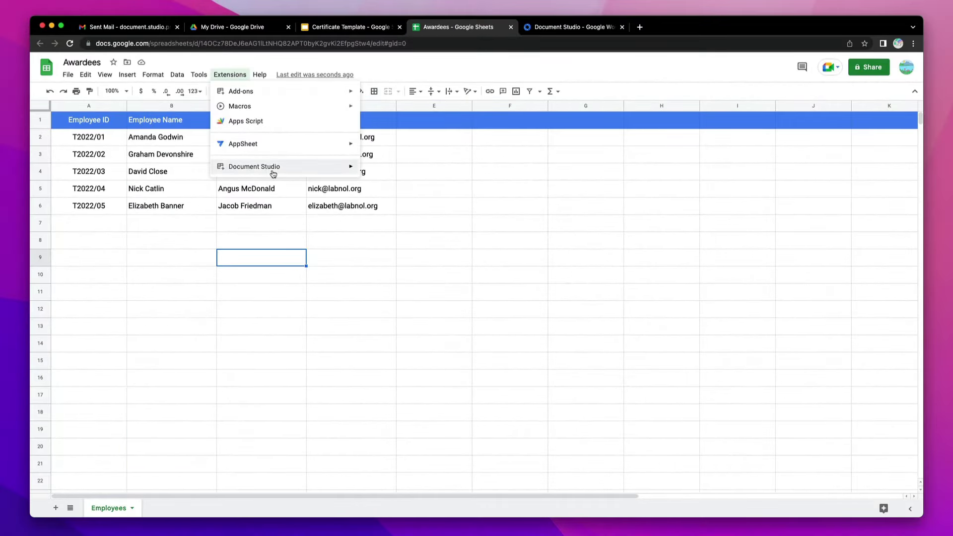
{"action": "mouse_move", "coordinate": [273, 173]}
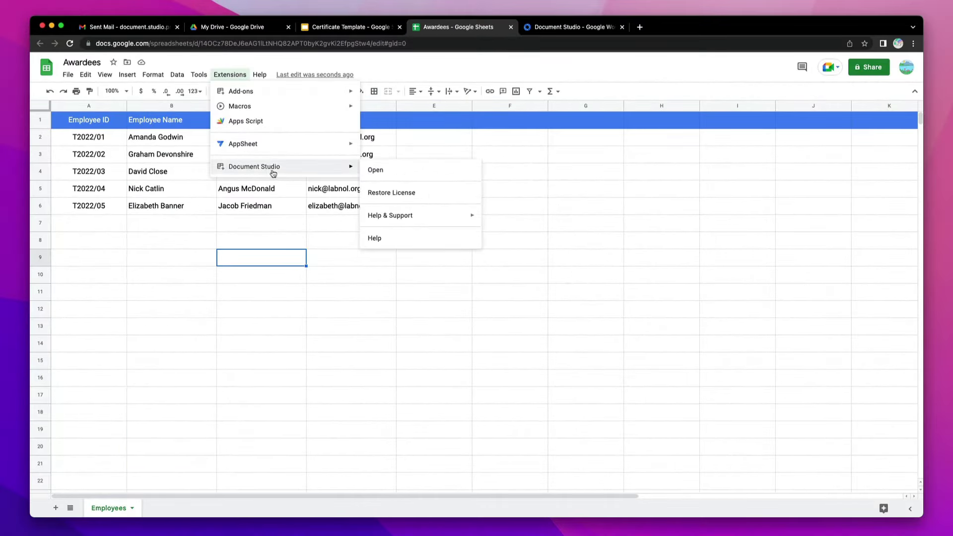
{"action": "left_click", "coordinate": [388, 175]}
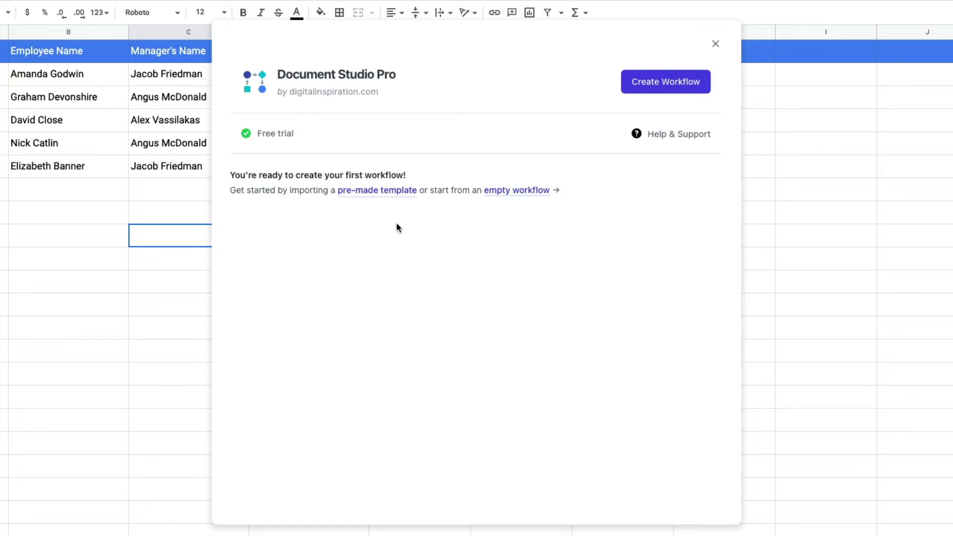
Create a workflow named 'Generate Certificates' using the Awardees Employees sheet and continue
{"action": "left_click", "coordinate": [401, 191]}
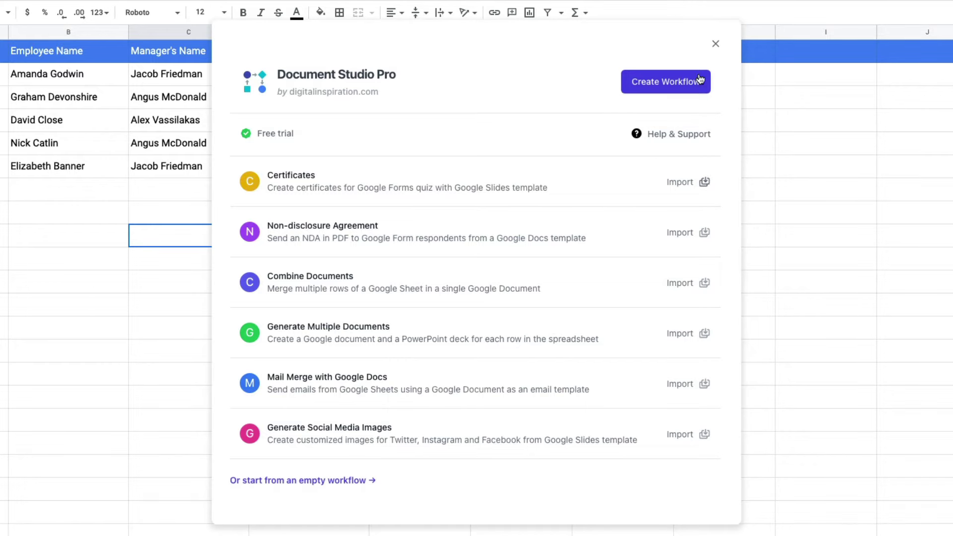
{"action": "left_click", "coordinate": [668, 84]}
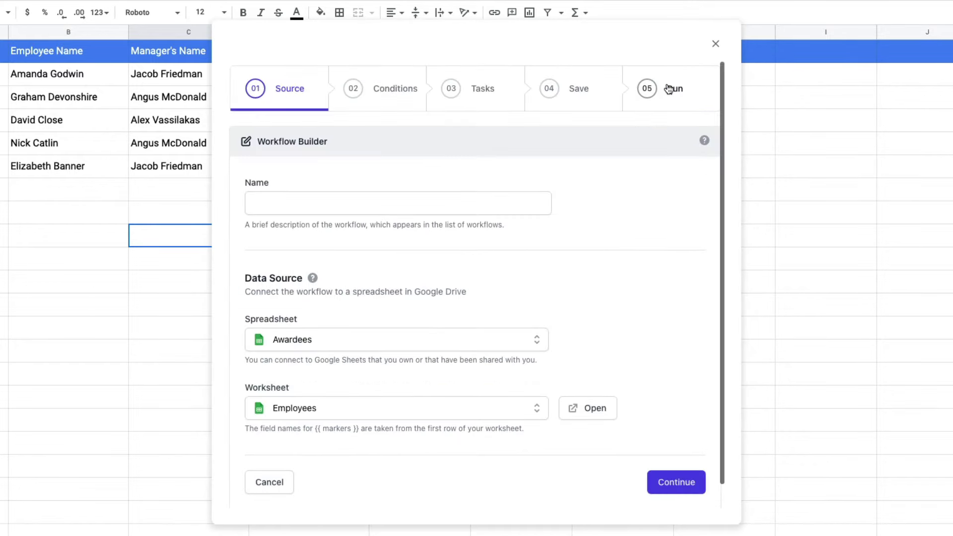
{"action": "left_click", "coordinate": [418, 202]}
{"action": "type", "text": "Gener"}
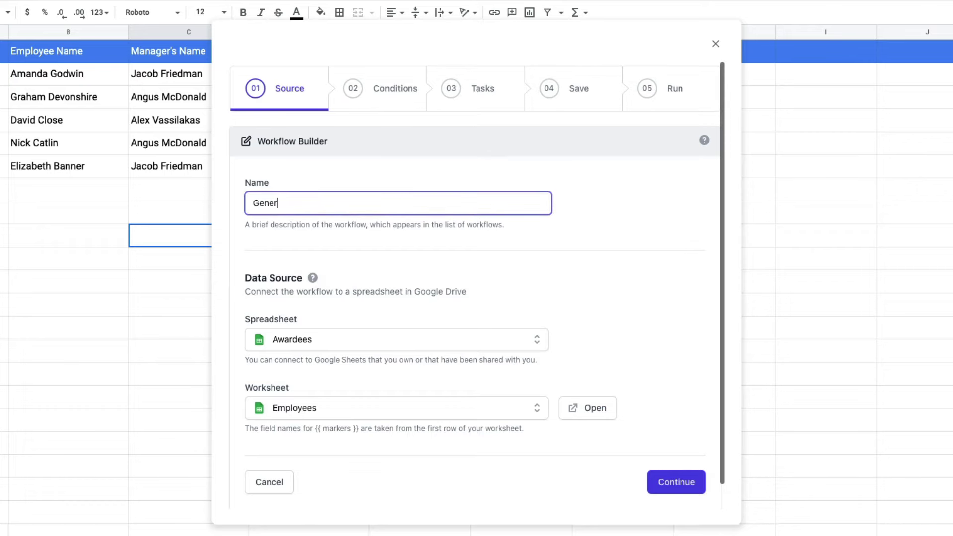
{"action": "type", "text": "ate Certificates"}
{"action": "left_click", "coordinate": [691, 486]}
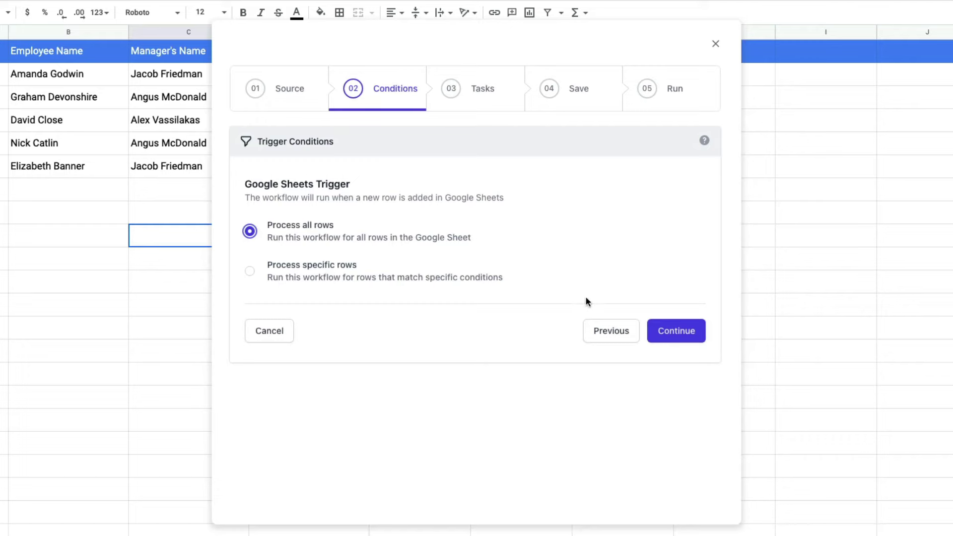
Keep 'Process all rows' and add a Create File task to the workflow
{"action": "left_click", "coordinate": [672, 331]}
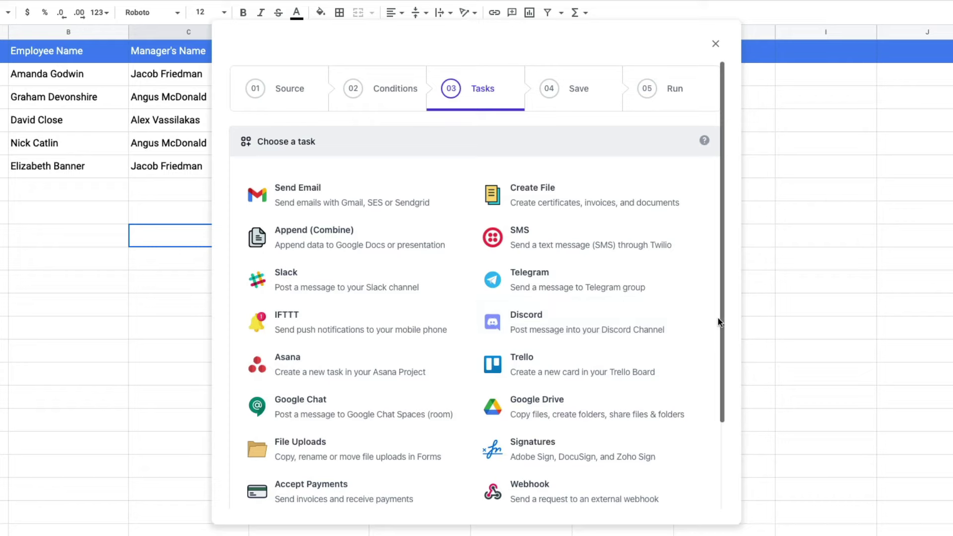
{"action": "left_click", "coordinate": [587, 201]}
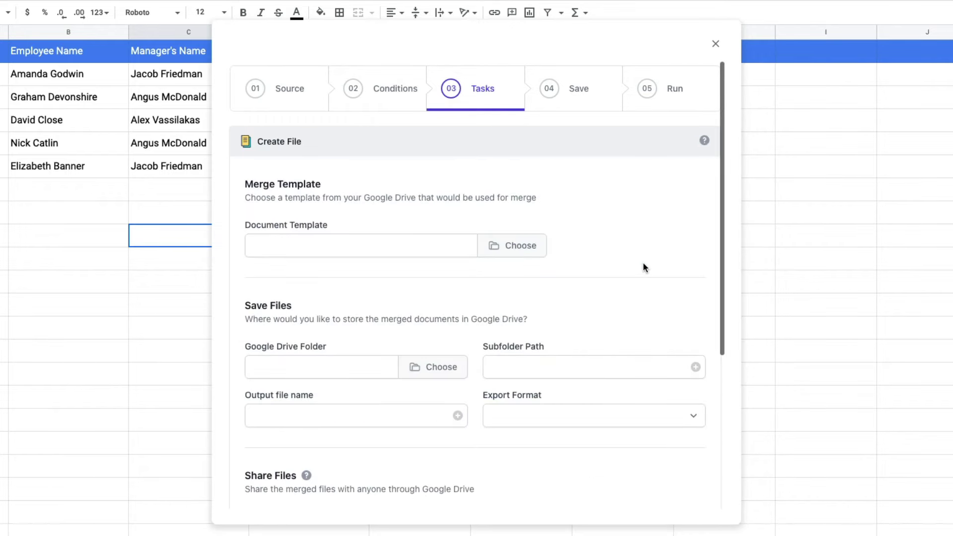
Select the Certificate Template presentation as the merge template and verify its {{ Employee Name }} marker
{"action": "left_click", "coordinate": [514, 249]}
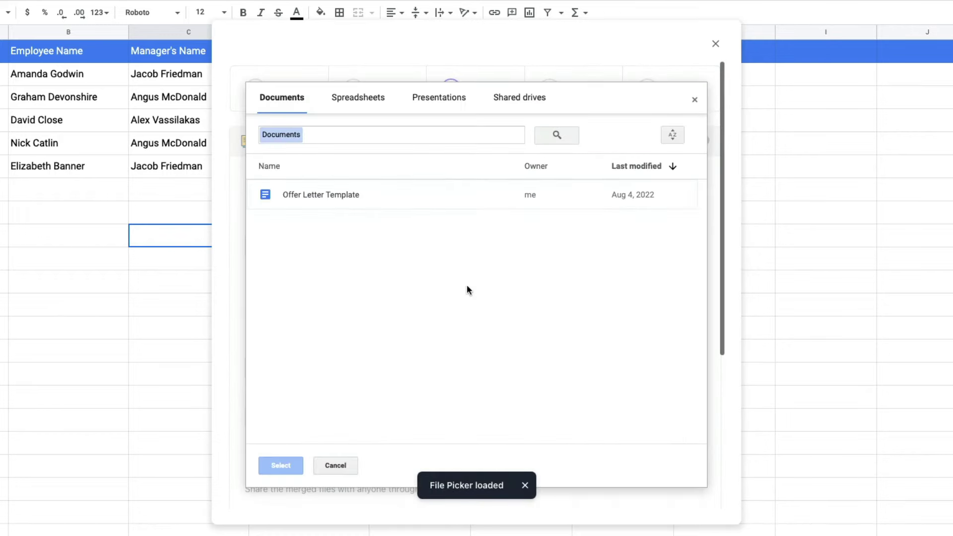
{"action": "left_click", "coordinate": [456, 100]}
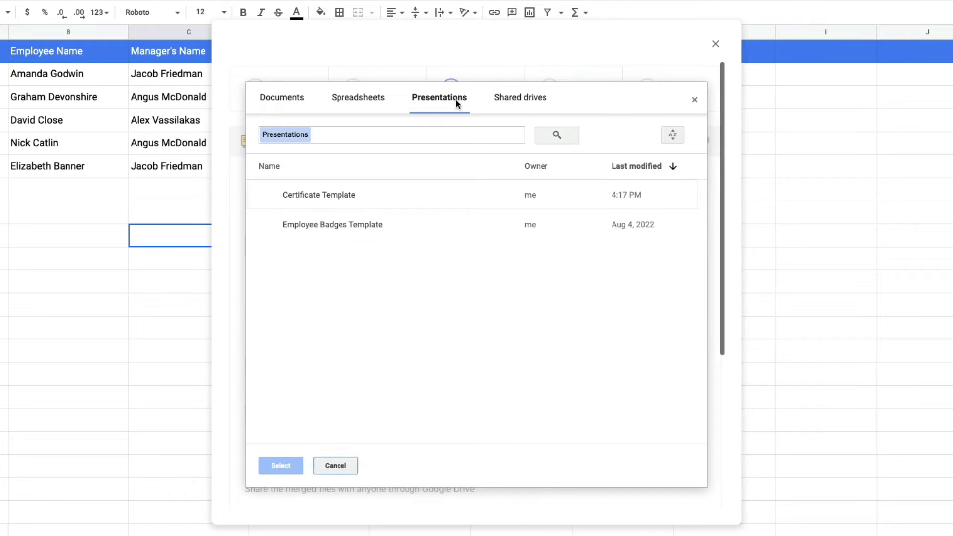
{"action": "left_click", "coordinate": [344, 195]}
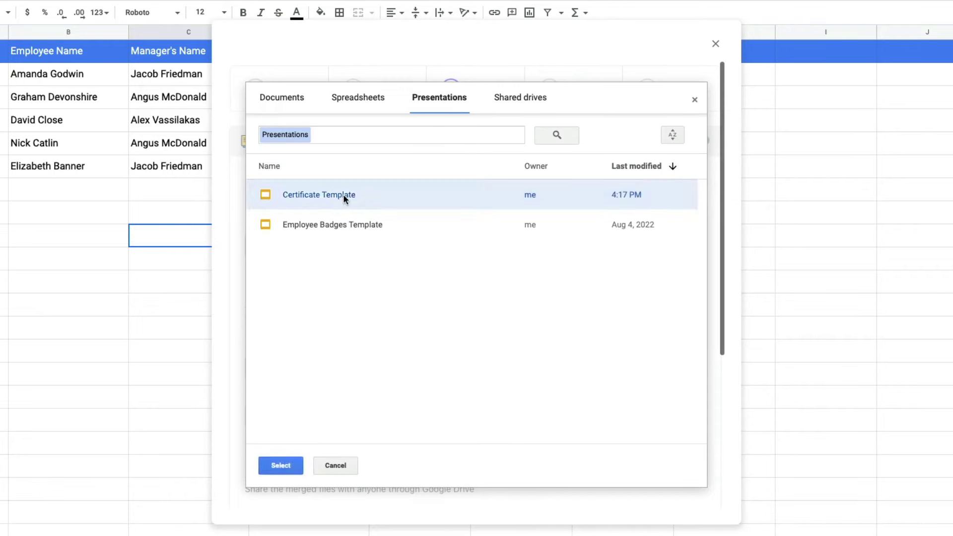
{"action": "left_click", "coordinate": [279, 467]}
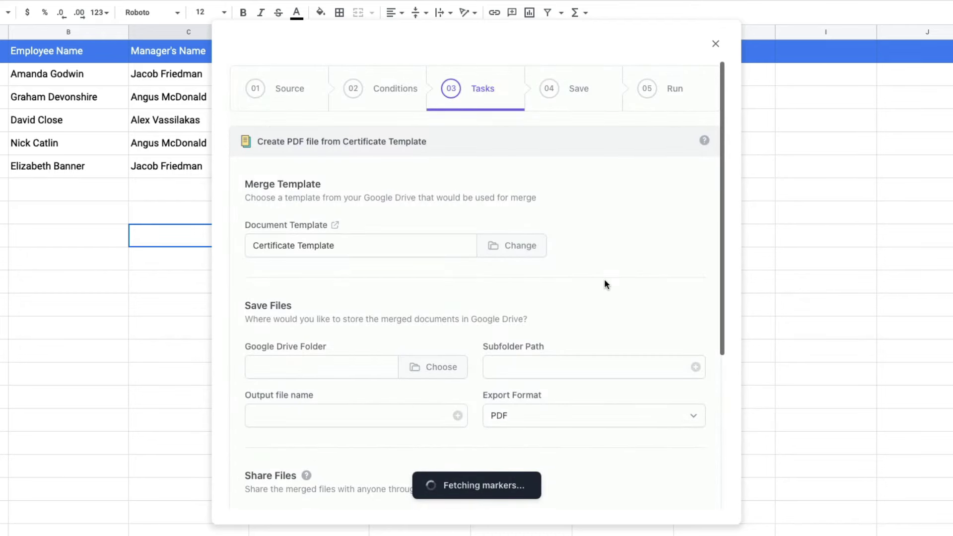
{"action": "left_click", "coordinate": [660, 245]}
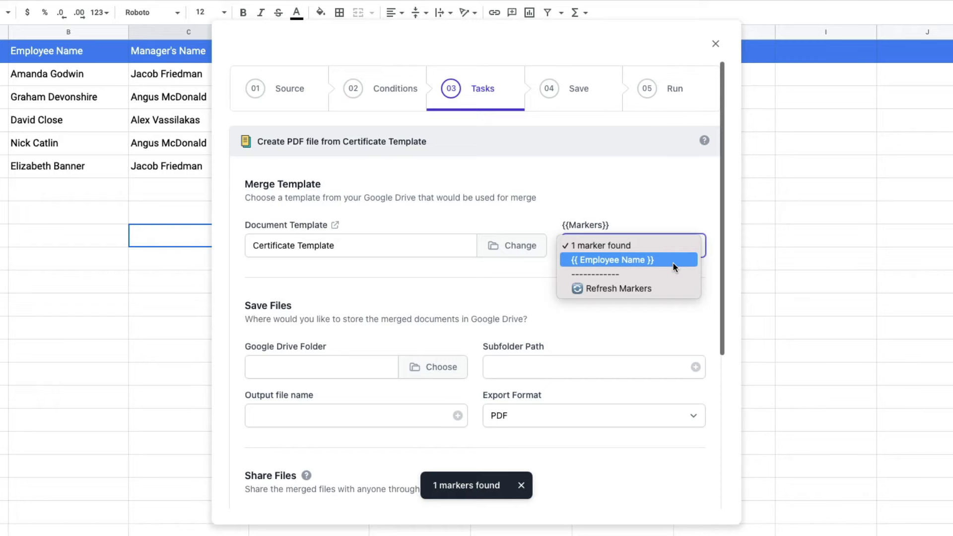
Save generated files to the Employees Drive folder with subfolder path Certificates/2022/
{"action": "left_click", "coordinate": [502, 280]}
{"action": "scroll", "coordinate": [457, 286], "scroll_direction": "down", "scroll_amount": 4}
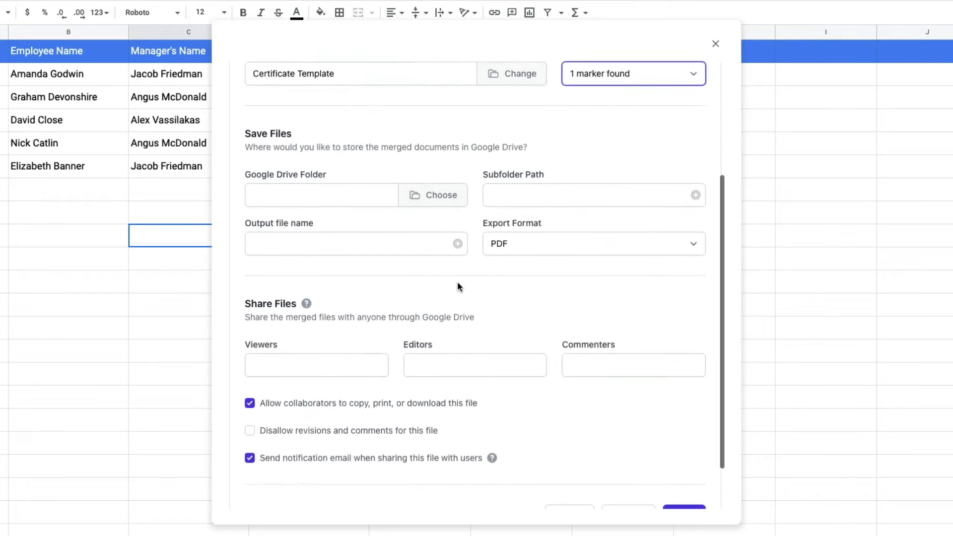
{"action": "scroll", "coordinate": [457, 281], "scroll_direction": "down", "scroll_amount": 1}
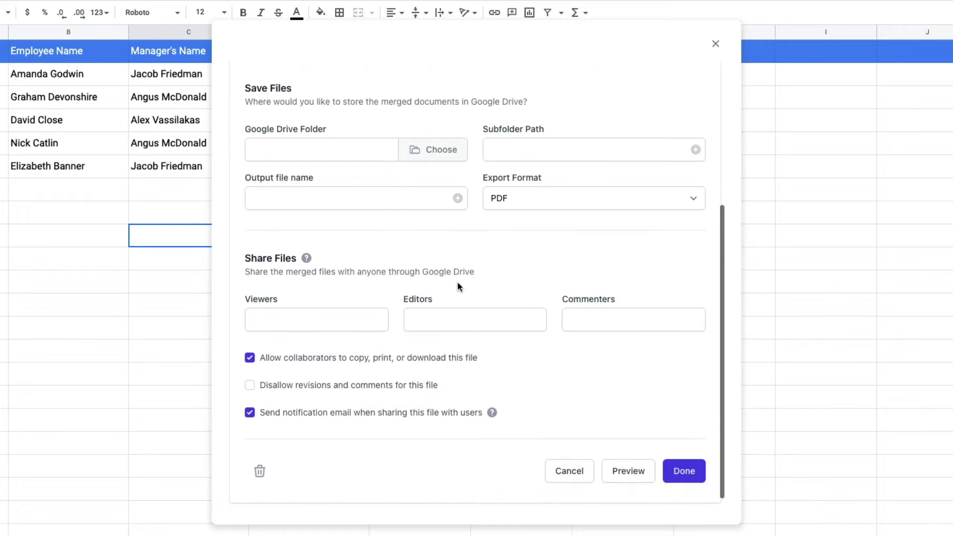
{"action": "left_click", "coordinate": [442, 153]}
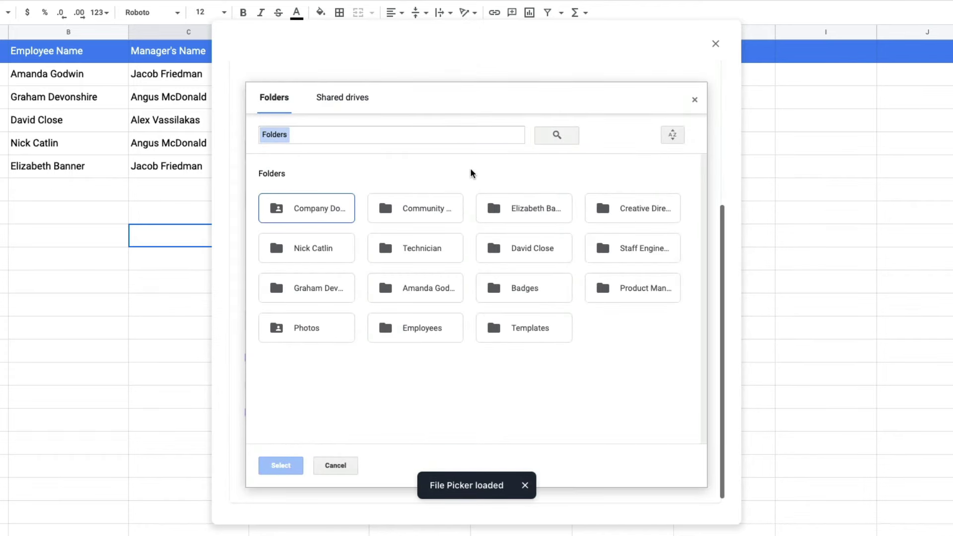
{"action": "left_click", "coordinate": [416, 330]}
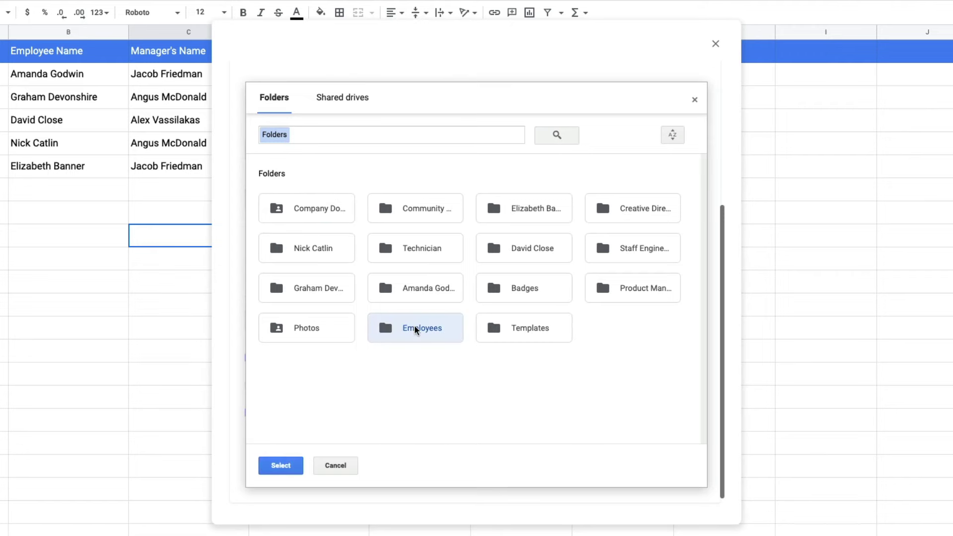
{"action": "left_click", "coordinate": [283, 466]}
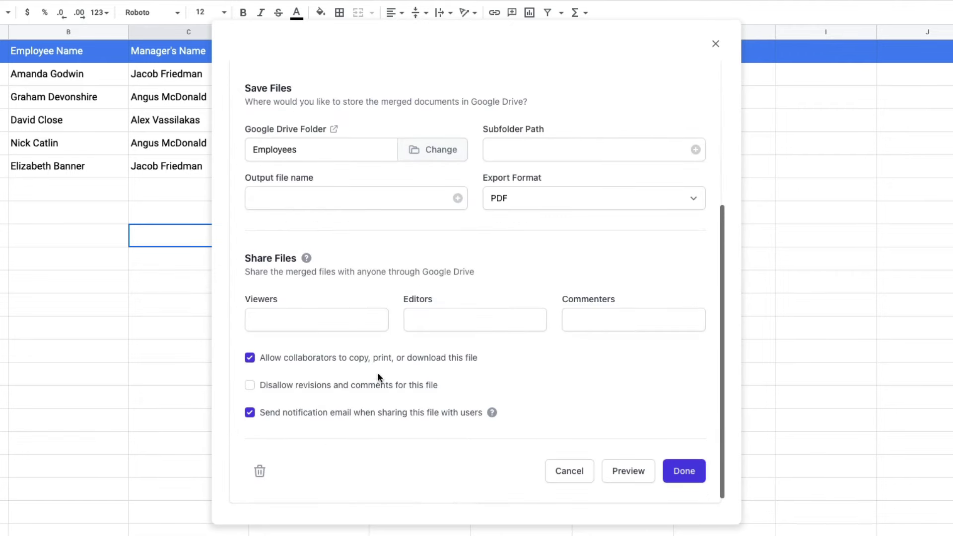
{"action": "left_click", "coordinate": [513, 149]}
{"action": "type", "text": "Certificates"}
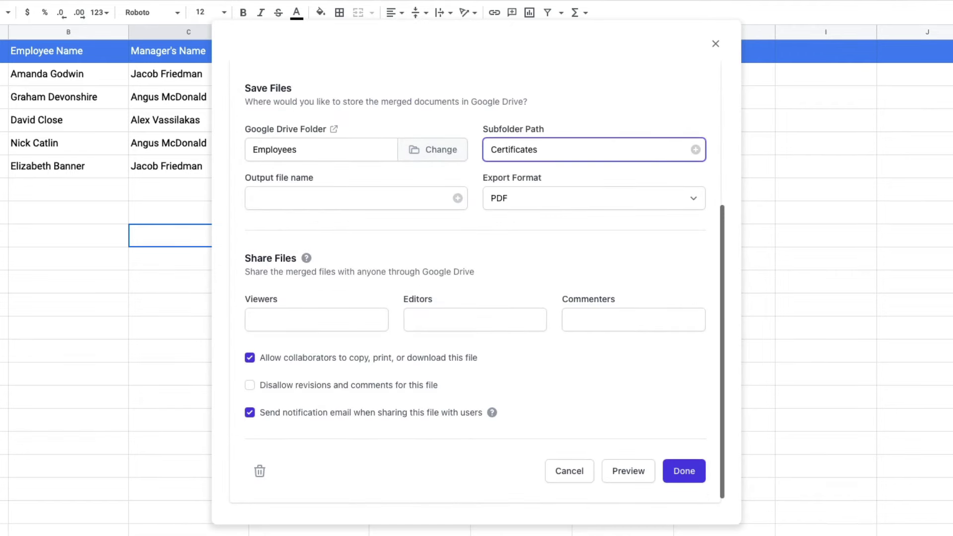
{"action": "type", "text": "/2022/"}
Name each output file {{Employee Name}} and keep PDF as the export format
{"action": "left_click", "coordinate": [458, 200]}
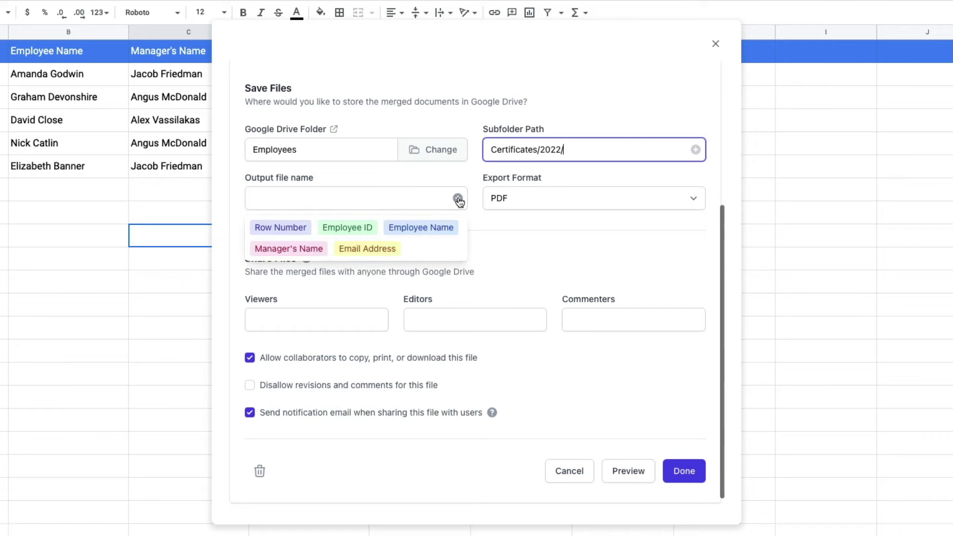
{"action": "left_click", "coordinate": [432, 228]}
{"action": "left_click", "coordinate": [510, 245]}
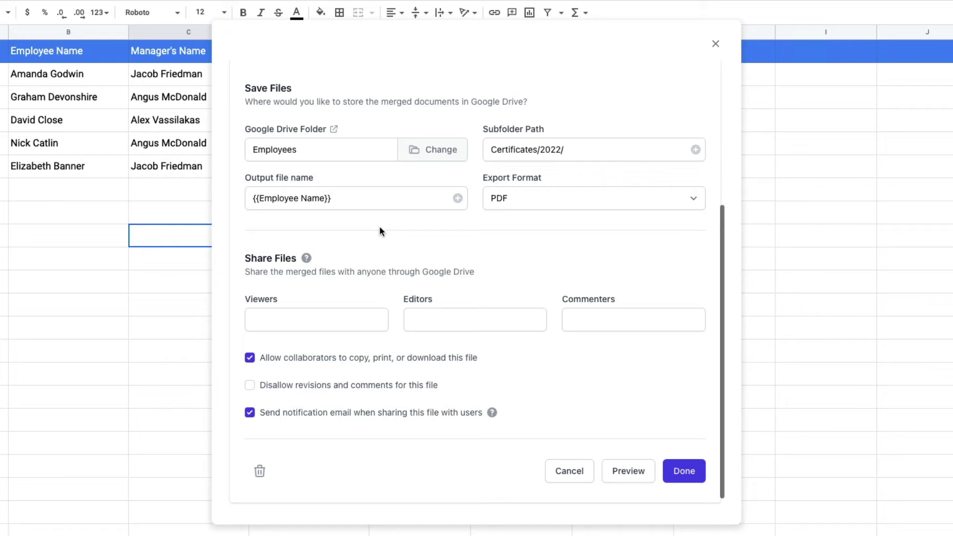
{"action": "left_click", "coordinate": [667, 203]}
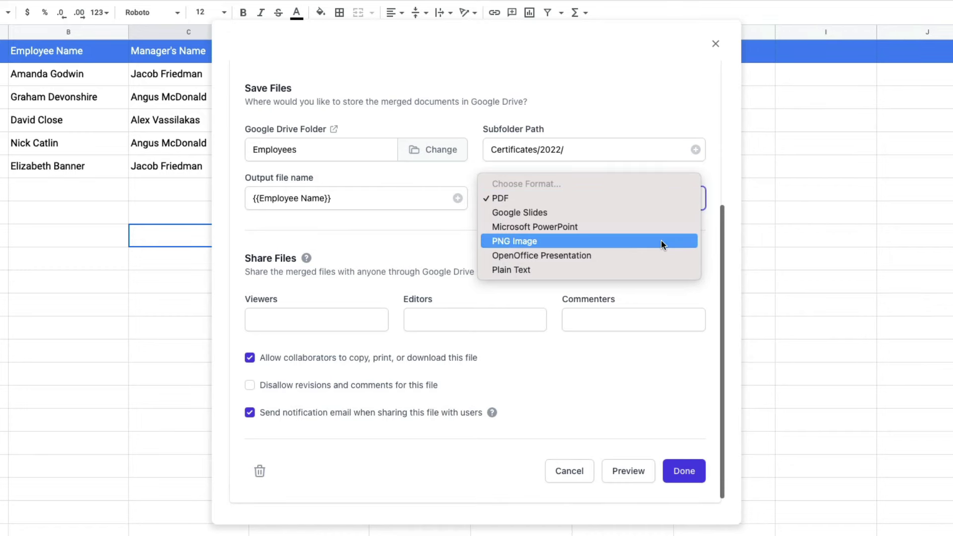
{"action": "left_click", "coordinate": [660, 200]}
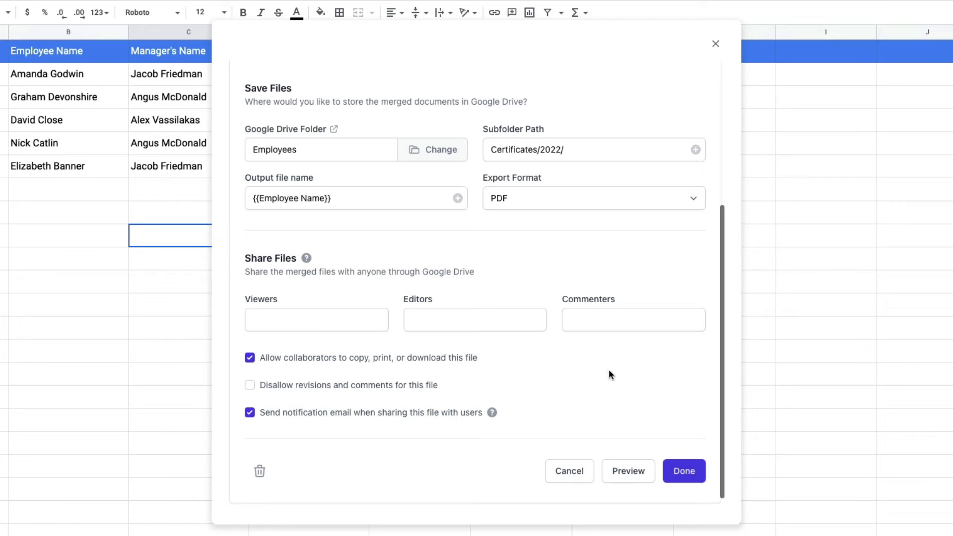
{"action": "scroll", "coordinate": [610, 375], "scroll_direction": "down", "scroll_amount": 1}
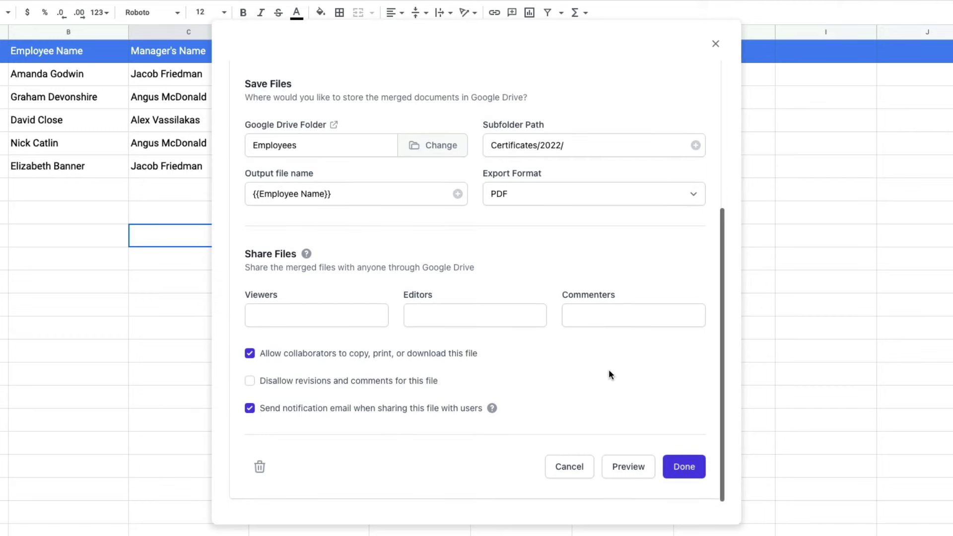
{"action": "left_click", "coordinate": [627, 458]}
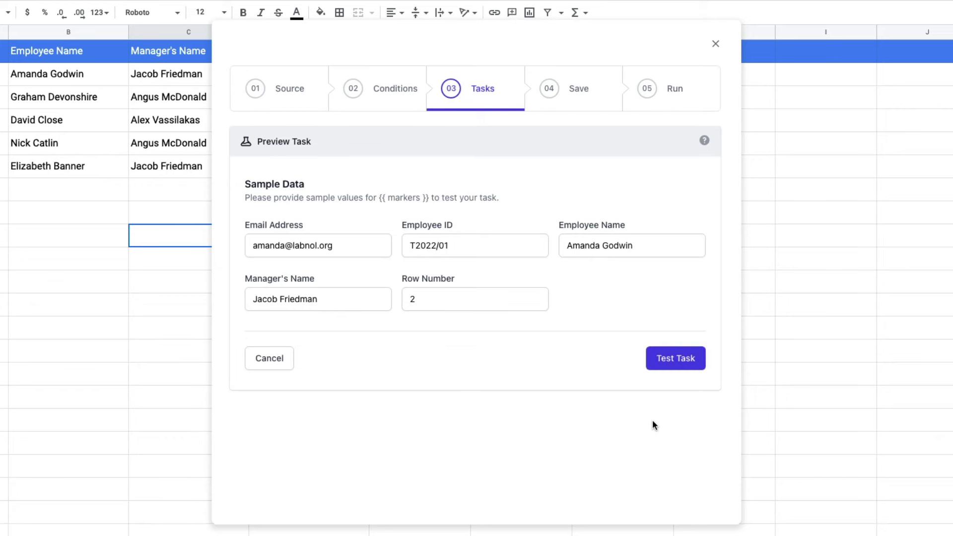
Test the Create File task, view the sample certificate PDF, and save the task
{"action": "left_click", "coordinate": [681, 357]}
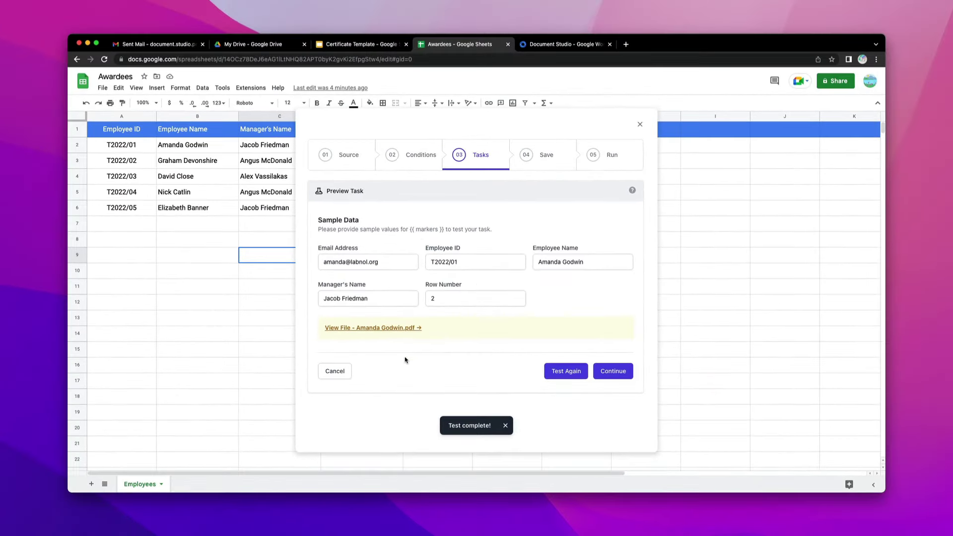
{"action": "left_click", "coordinate": [394, 329]}
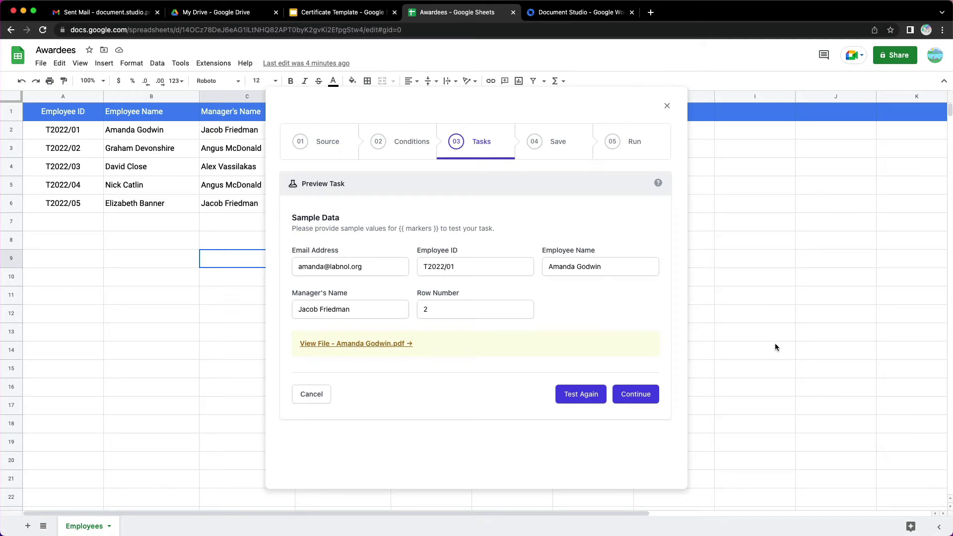
{"action": "left_click", "coordinate": [649, 392]}
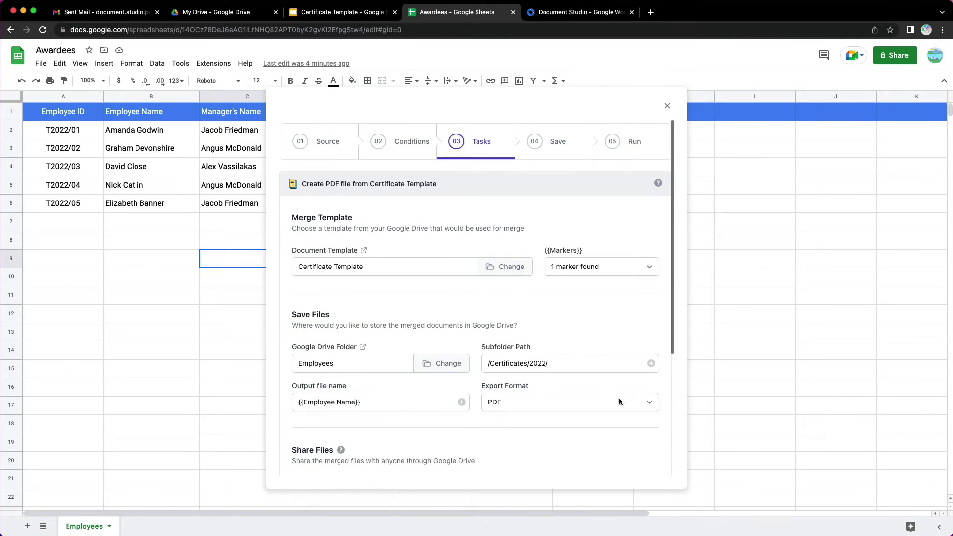
{"action": "scroll", "coordinate": [619, 397], "scroll_direction": "down", "scroll_amount": 4}
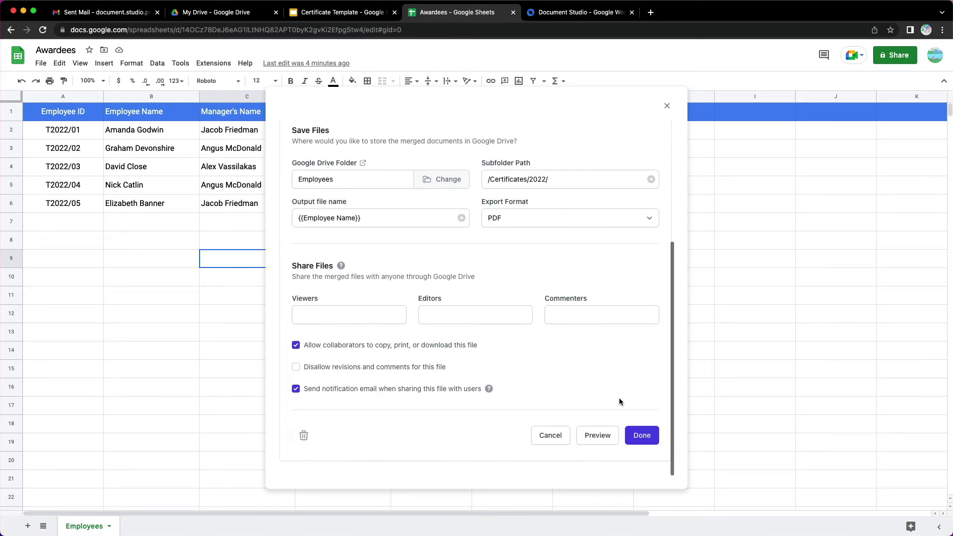
{"action": "left_click", "coordinate": [639, 440]}
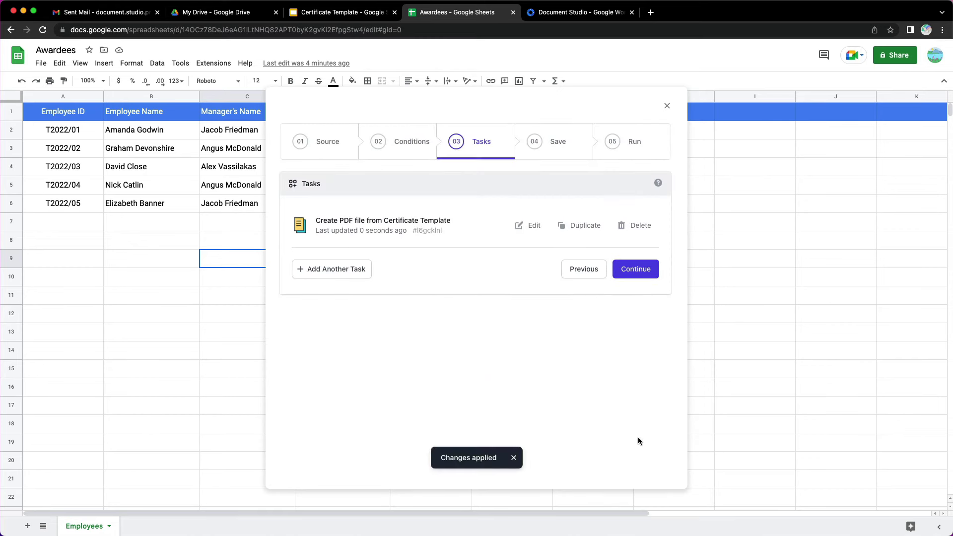
Add a Send Email task using Gmail as the service provider
{"action": "left_click", "coordinate": [349, 276]}
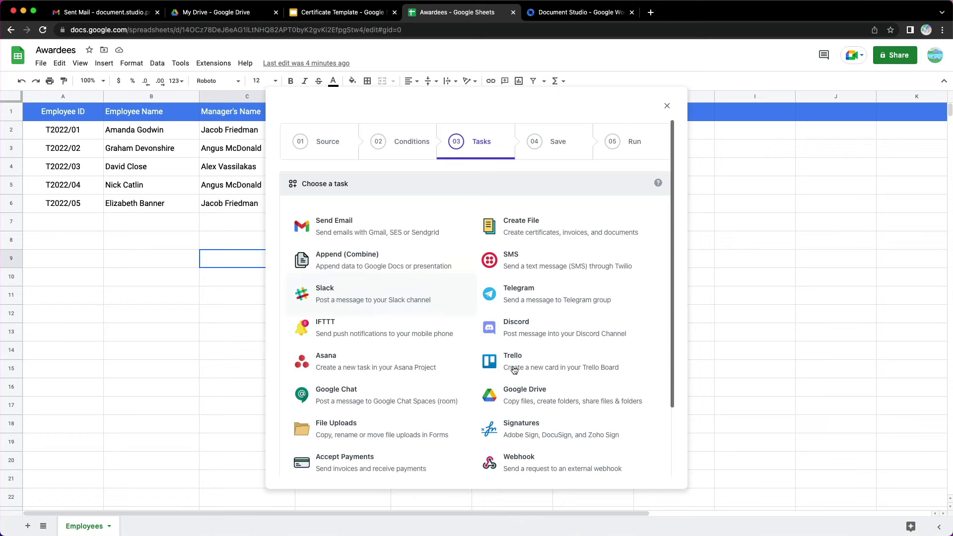
{"action": "left_click", "coordinate": [399, 235]}
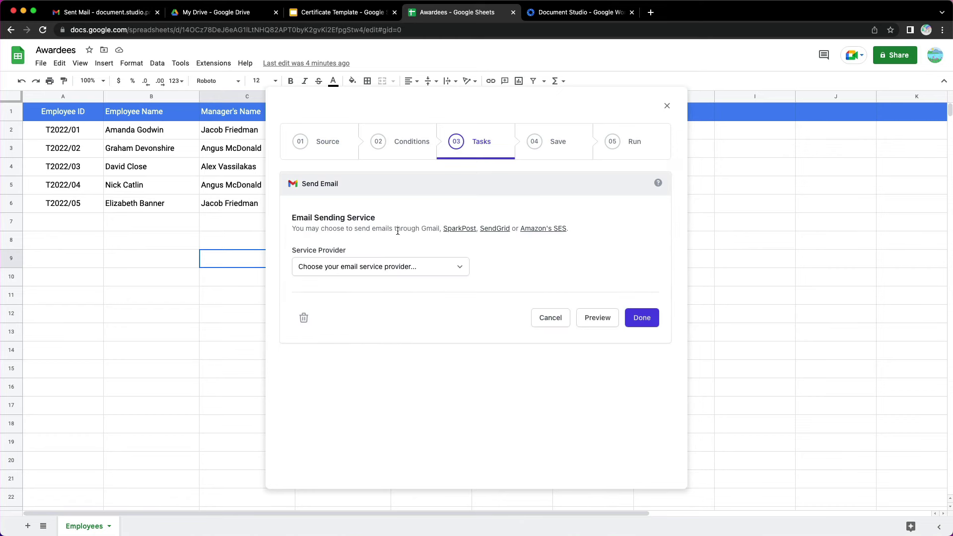
{"action": "left_click", "coordinate": [445, 269]}
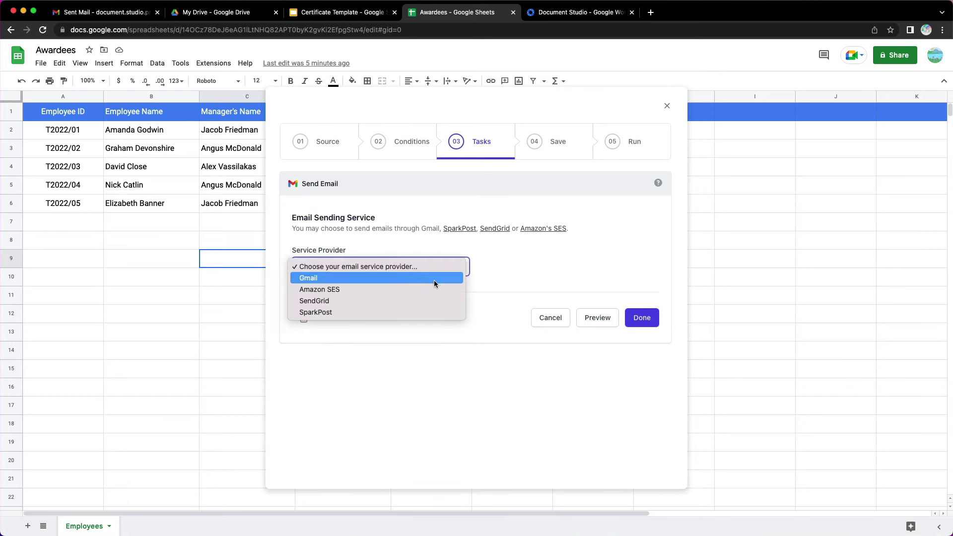
{"action": "left_click", "coordinate": [434, 280]}
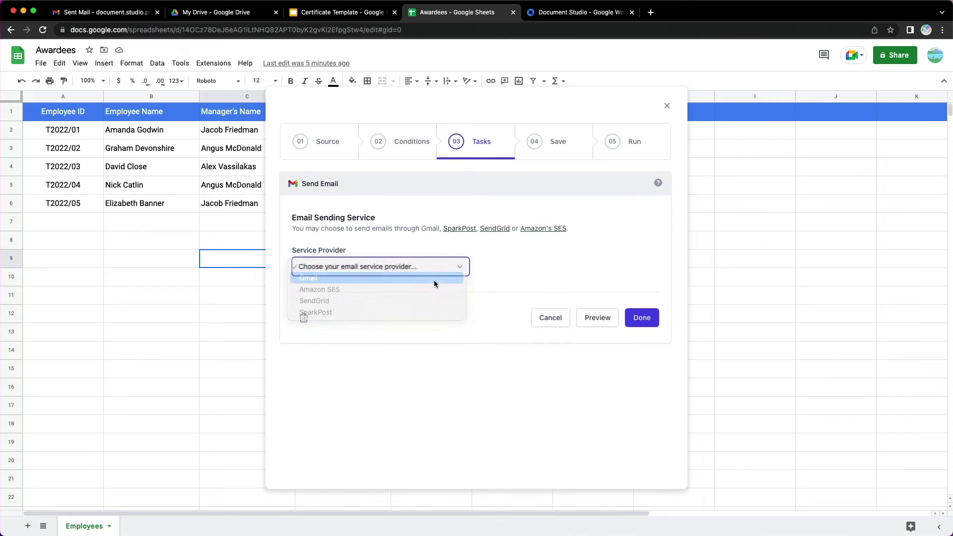
{"action": "scroll", "coordinate": [551, 274], "scroll_direction": "down", "scroll_amount": 4}
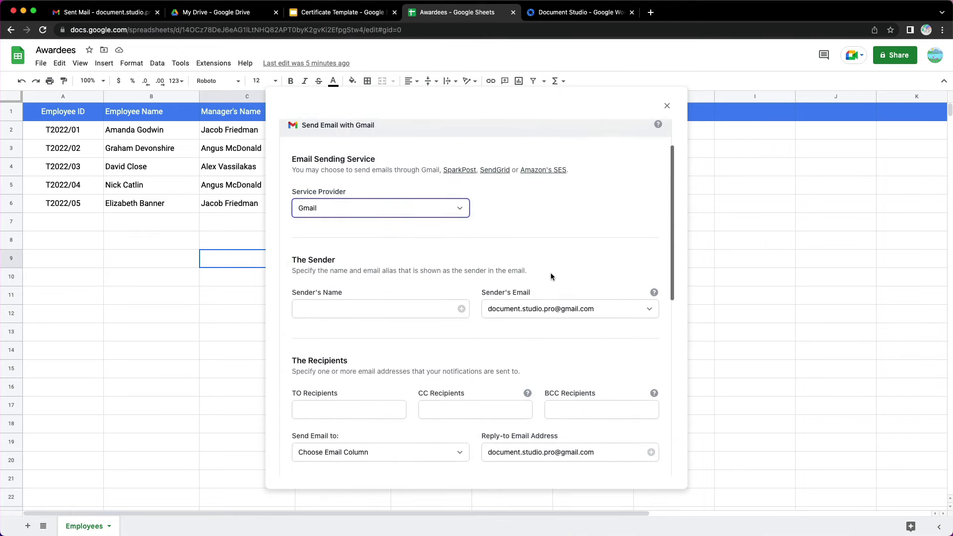
Set sender name 'Document Studio' and send to the Email Address column
{"action": "left_click", "coordinate": [390, 273]}
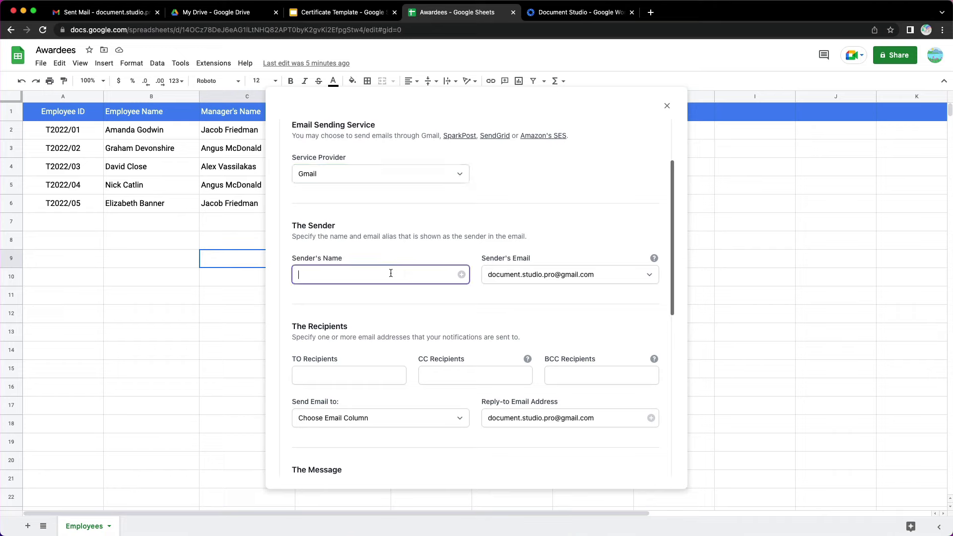
{"action": "type", "text": "Document Studio"}
{"action": "left_click", "coordinate": [466, 319]}
{"action": "key", "text": "Tab"}
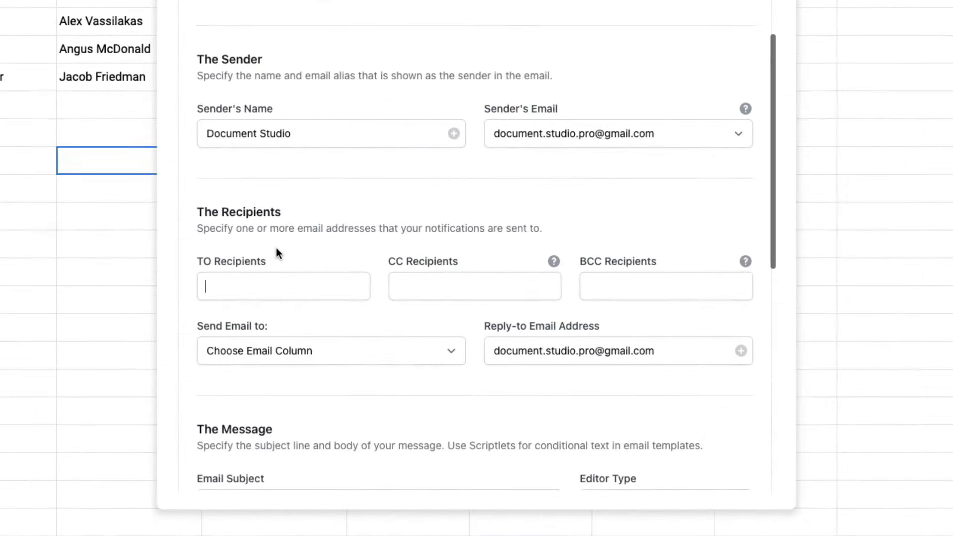
{"action": "left_click", "coordinate": [321, 435]}
{"action": "scroll", "coordinate": [317, 391], "scroll_direction": "down", "scroll_amount": 5}
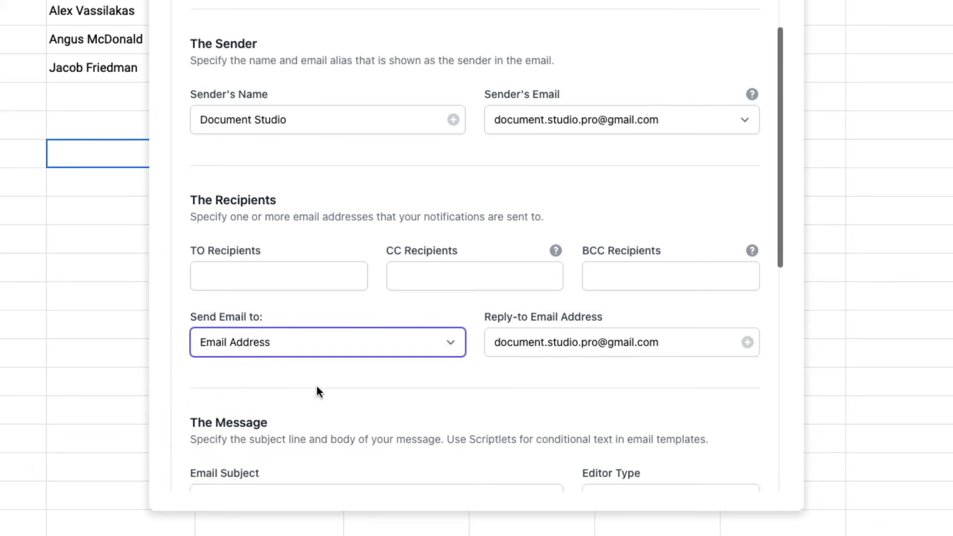
Set the email subject to 'Appreciation Certificate for {{Employee Name}}'
{"action": "left_click", "coordinate": [338, 284]}
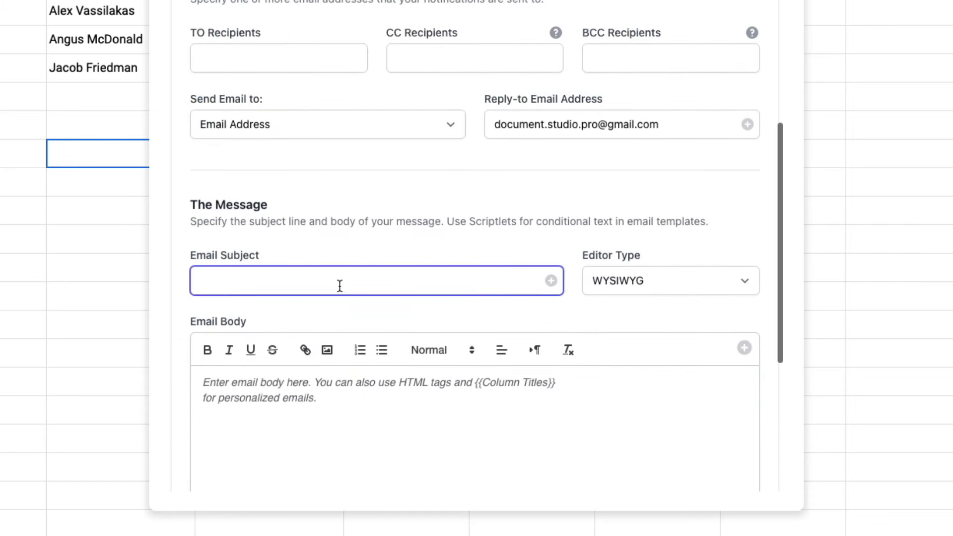
{"action": "type", "text": "Appreciation Certificate for"}
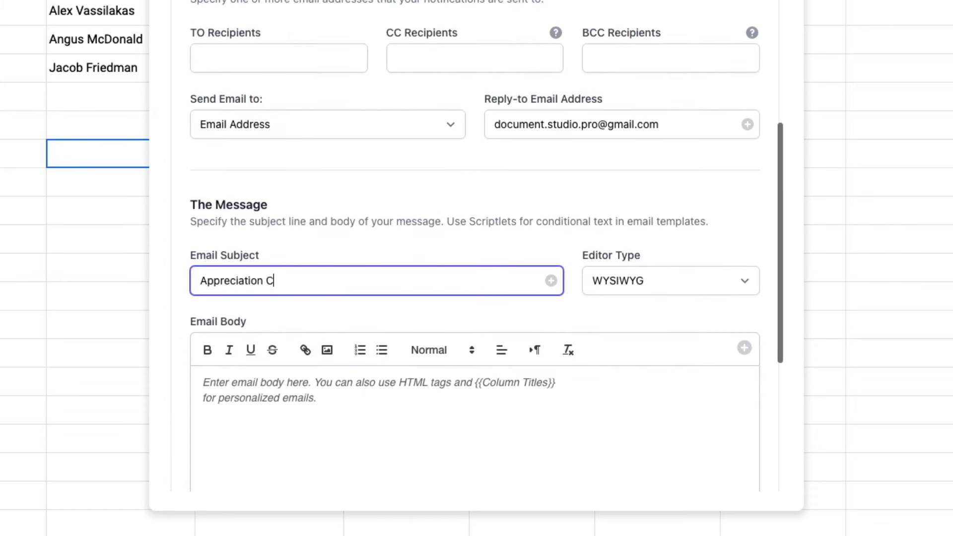
{"action": "left_click", "coordinate": [551, 280]}
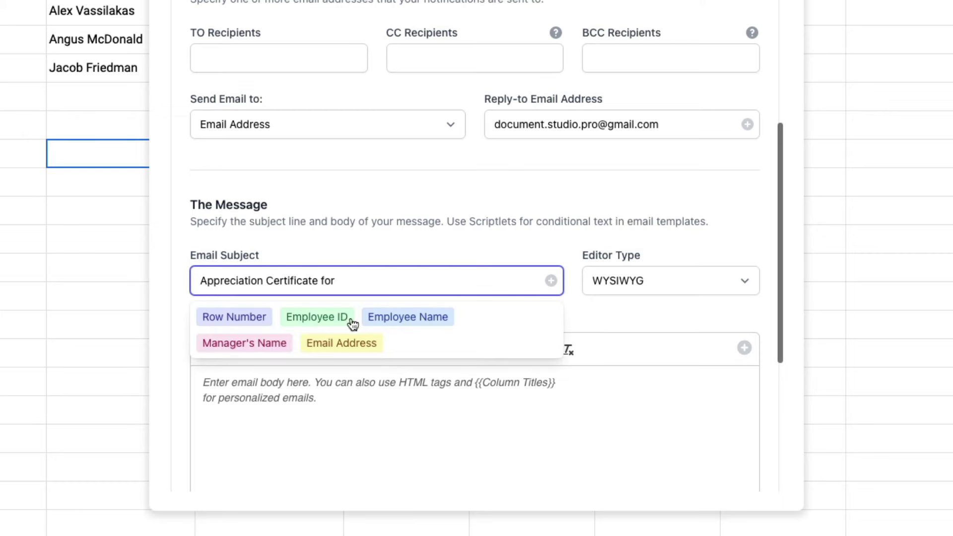
{"action": "left_click", "coordinate": [430, 321]}
{"action": "scroll", "coordinate": [502, 348], "scroll_direction": "down", "scroll_amount": 4}
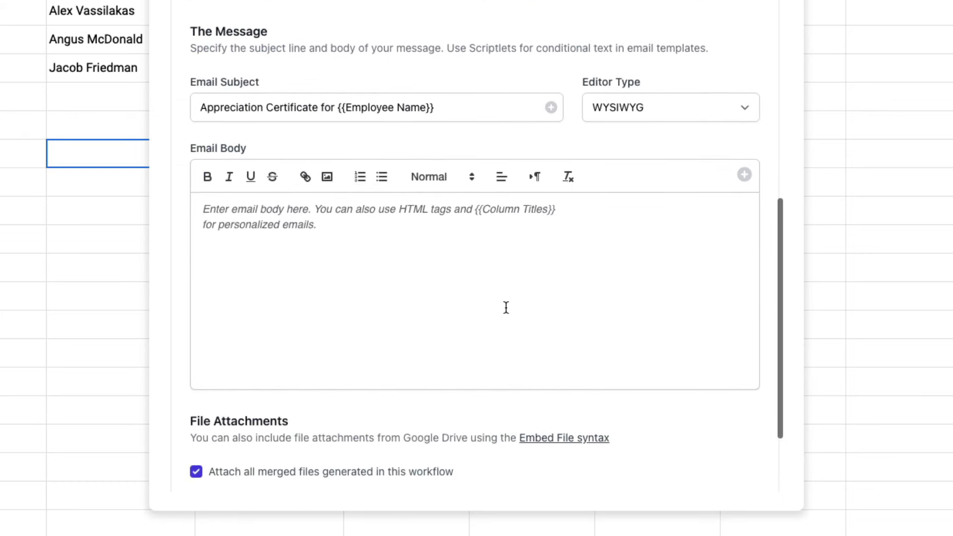
Write the body: 'Dear {{Employee Name}},' a thank-you line, and a signed sign-off
{"action": "left_click", "coordinate": [464, 266]}
{"action": "type", "text": "Dear"}
{"action": "left_click", "coordinate": [744, 174]}
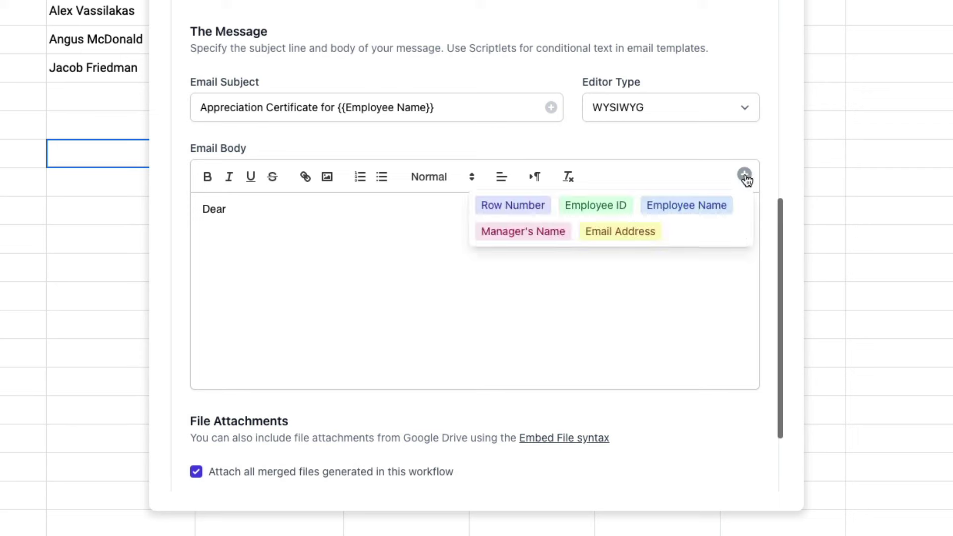
{"action": "left_click", "coordinate": [685, 204]}
{"action": "type", "text": ","}
{"action": "key", "text": "Return"}
{"action": "key", "text": "Return"}
{"action": "type", "text": "T"}
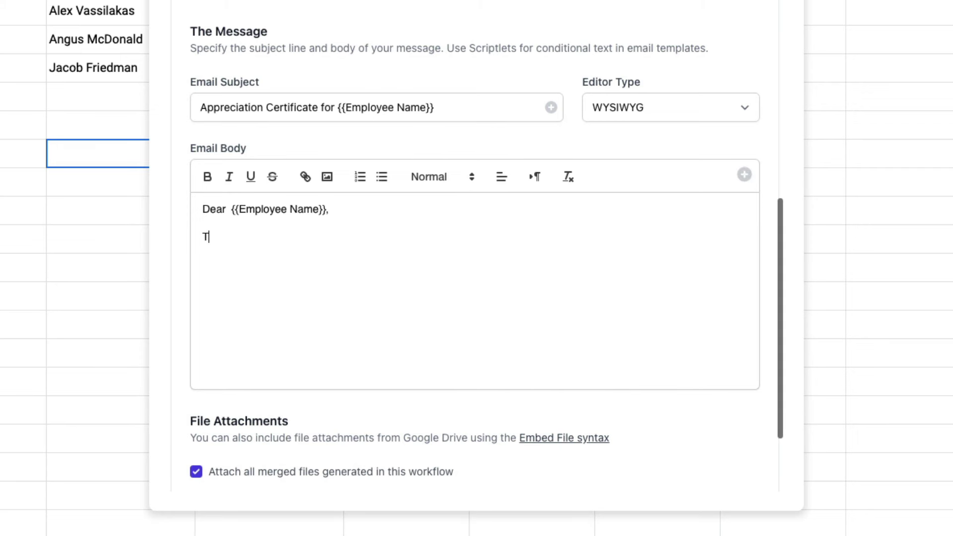
{"action": "type", "text": "he company appreciates your har"}
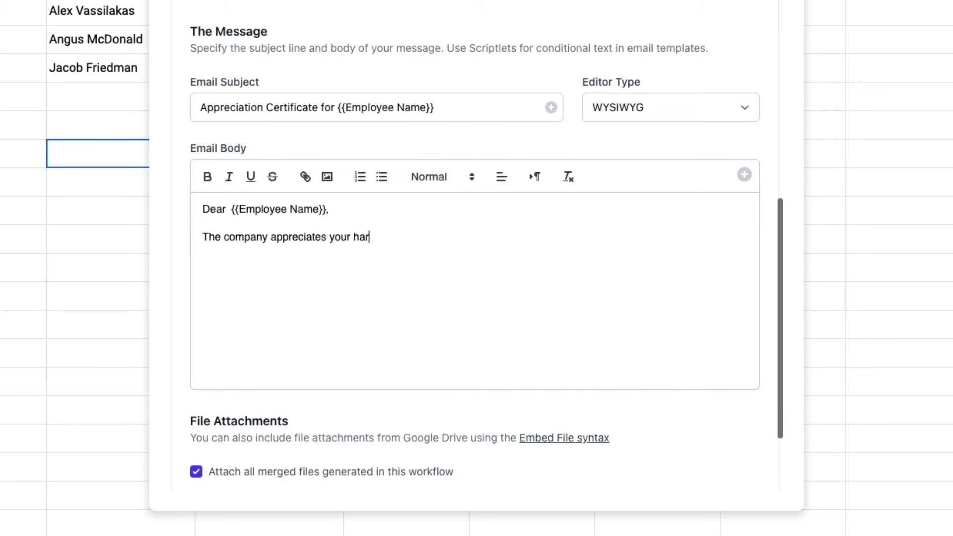
{"action": "type", "text": "d work and dedication."}
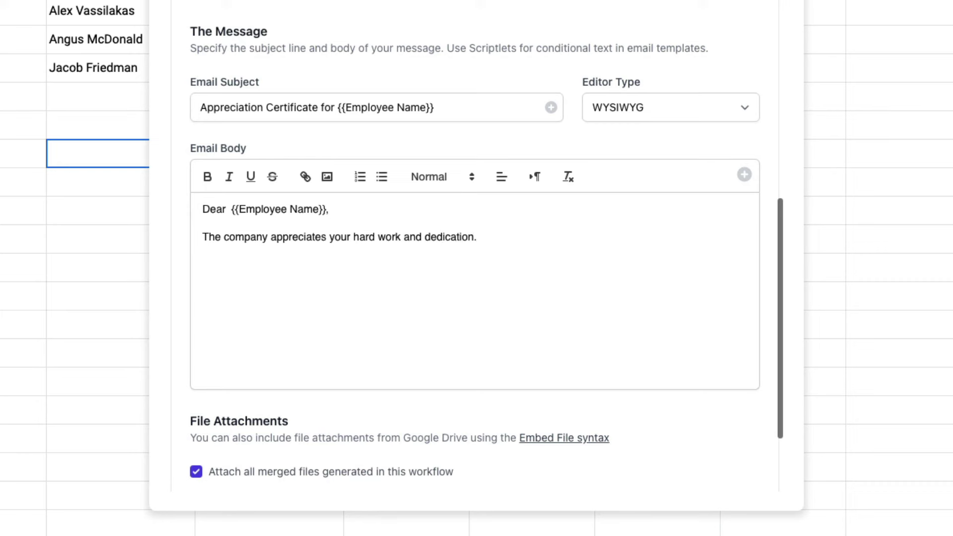
{"action": "key", "text": "Return"}
{"action": "key", "text": "Return"}
{"action": "type", "text": "Thank you. "}
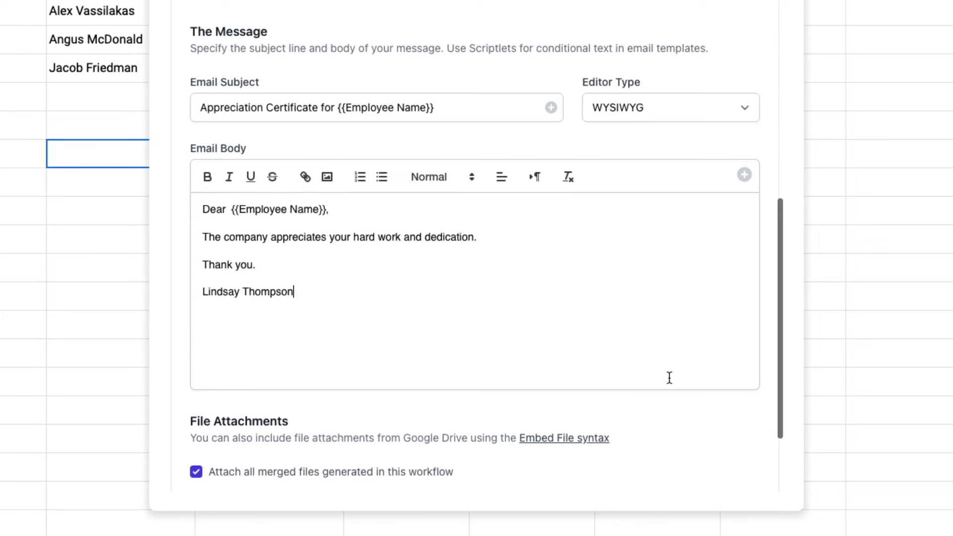
{"action": "scroll", "coordinate": [669, 380], "scroll_direction": "down", "scroll_amount": 3}
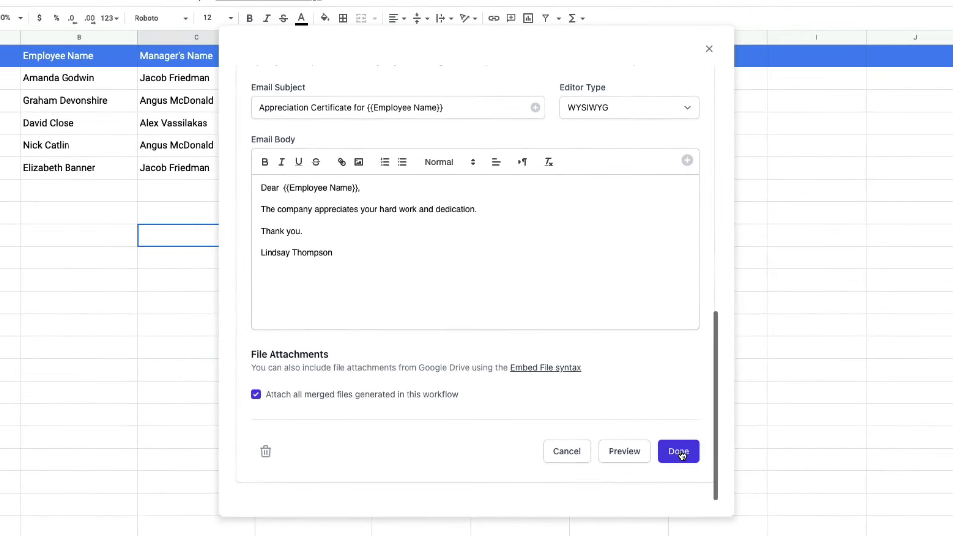
Finish the email task and save the workflow with Save and Run
{"action": "left_click", "coordinate": [682, 455]}
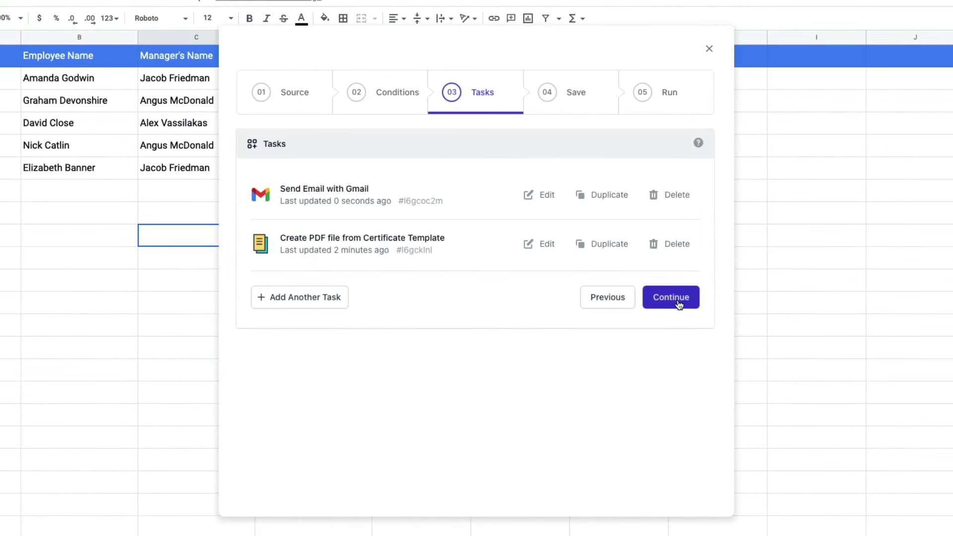
{"action": "left_click", "coordinate": [679, 304]}
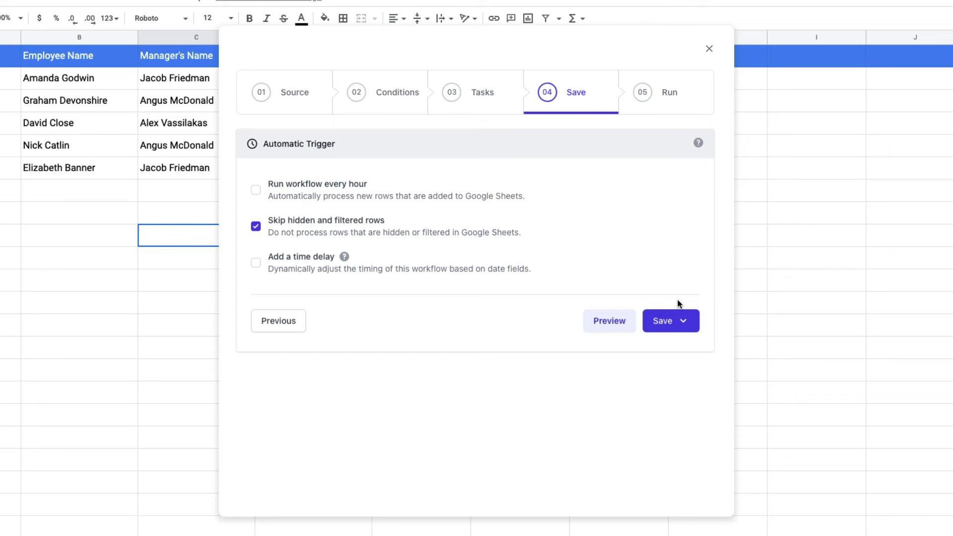
{"action": "left_click", "coordinate": [684, 330]}
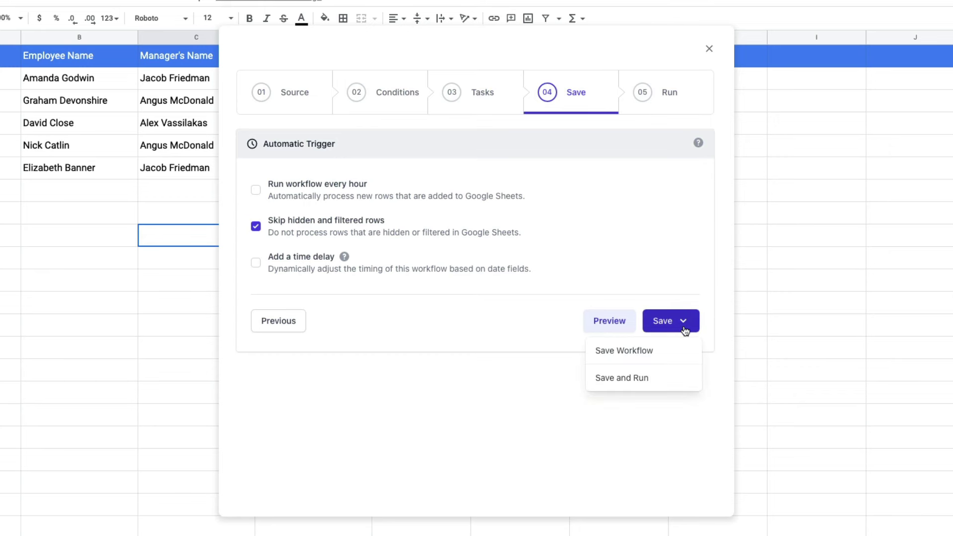
{"action": "left_click", "coordinate": [673, 381]}
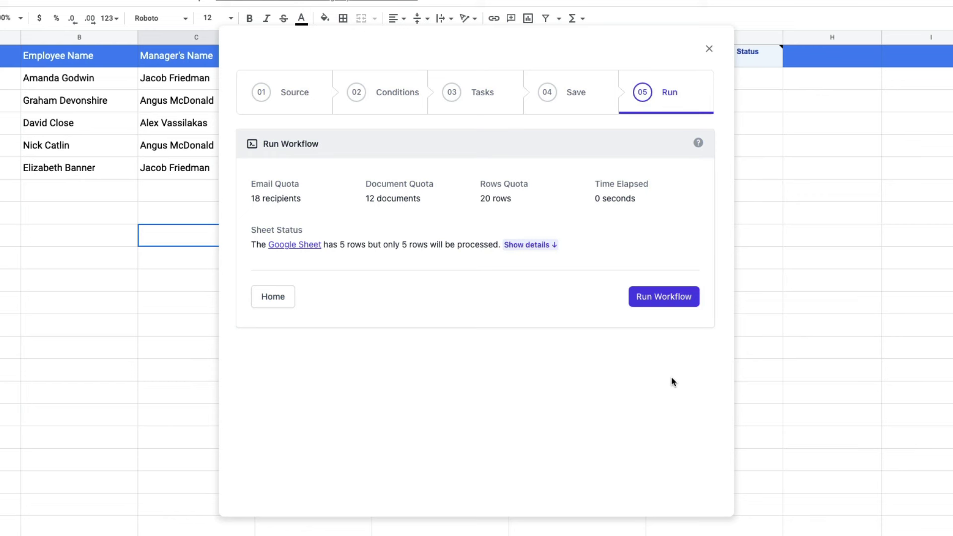
Exclude row #4 from the queued rows and run the workflow
{"action": "left_click", "coordinate": [541, 244]}
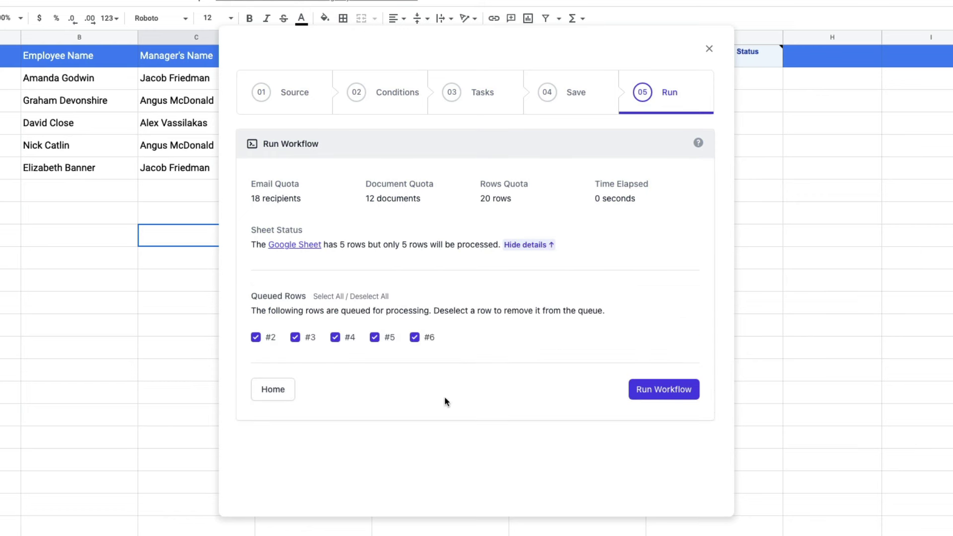
{"action": "left_click", "coordinate": [336, 339]}
{"action": "left_click", "coordinate": [680, 392]}
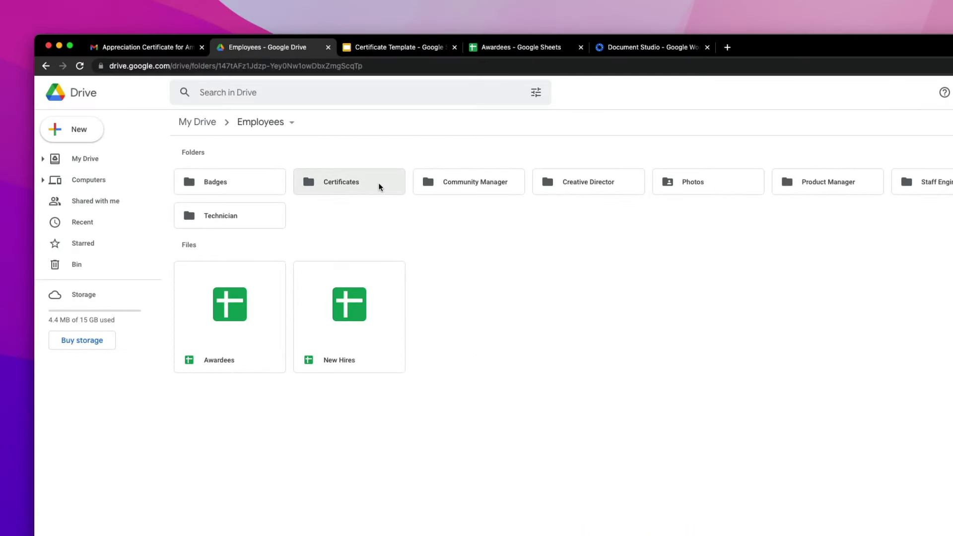
Open Certificates > 2022 in Drive to view the generated PDF certificates
{"action": "double_click", "coordinate": [380, 186]}
{"action": "double_click", "coordinate": [243, 179]}
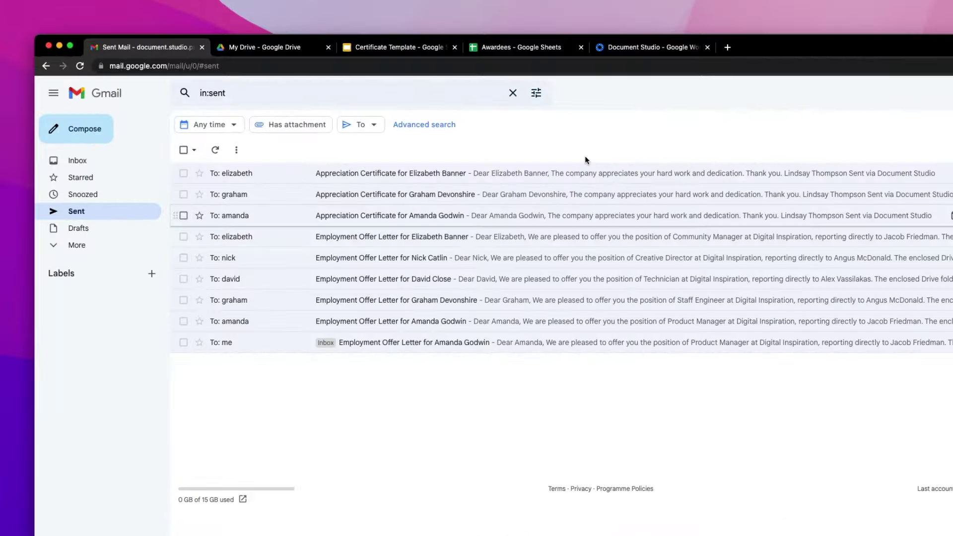
Open a sent Appreciation Certificate email and preview its attached PDF certificate
{"action": "left_click", "coordinate": [466, 216]}
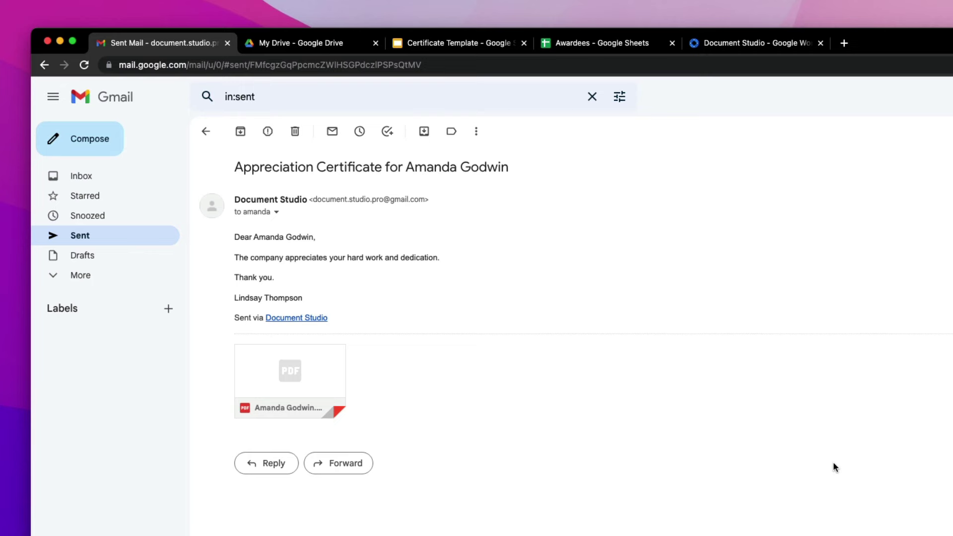
{"action": "left_click", "coordinate": [328, 372]}
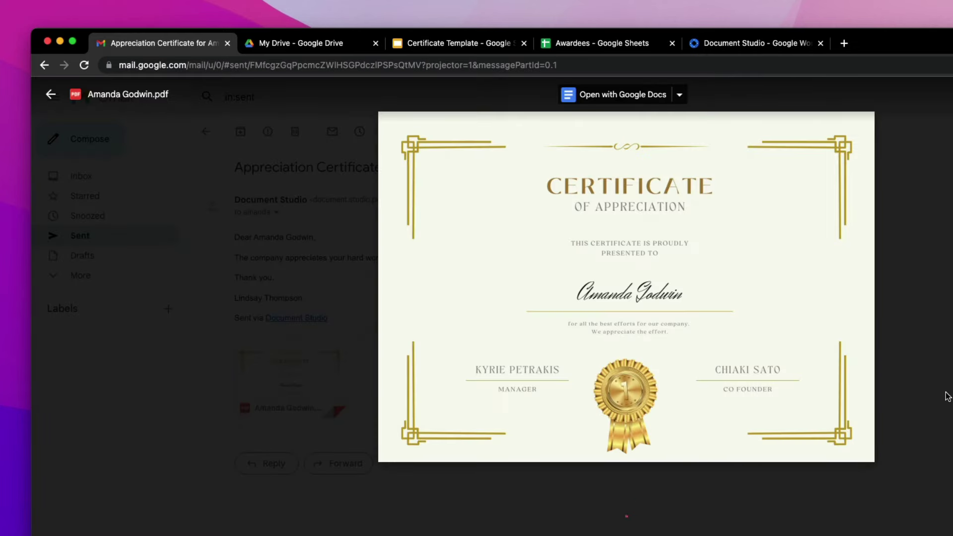